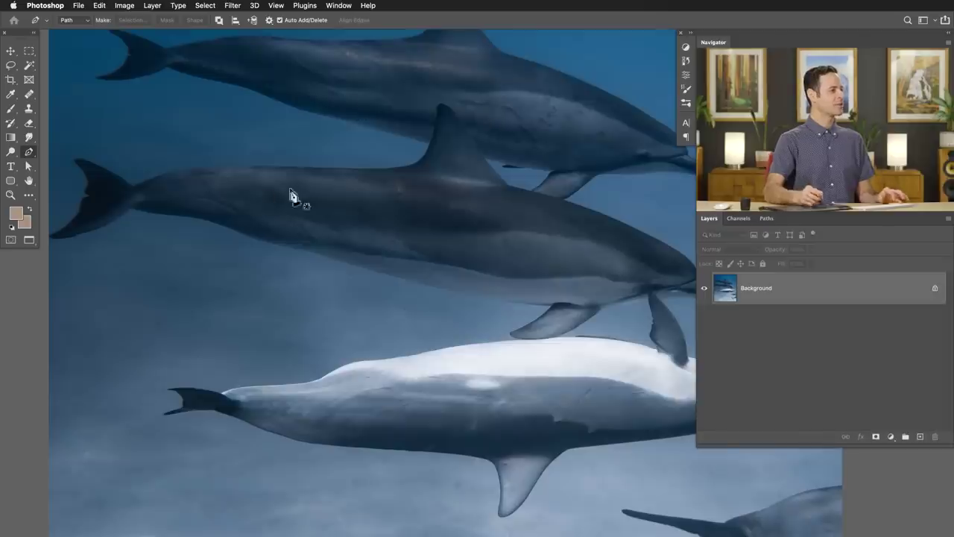
# - Try to select the dolphins automatically with Select Subject, and clear the resulting selection
pyautogui.press('space')
pyautogui.moveTo(390, 267); pyautogui.dragTo(322, 263)
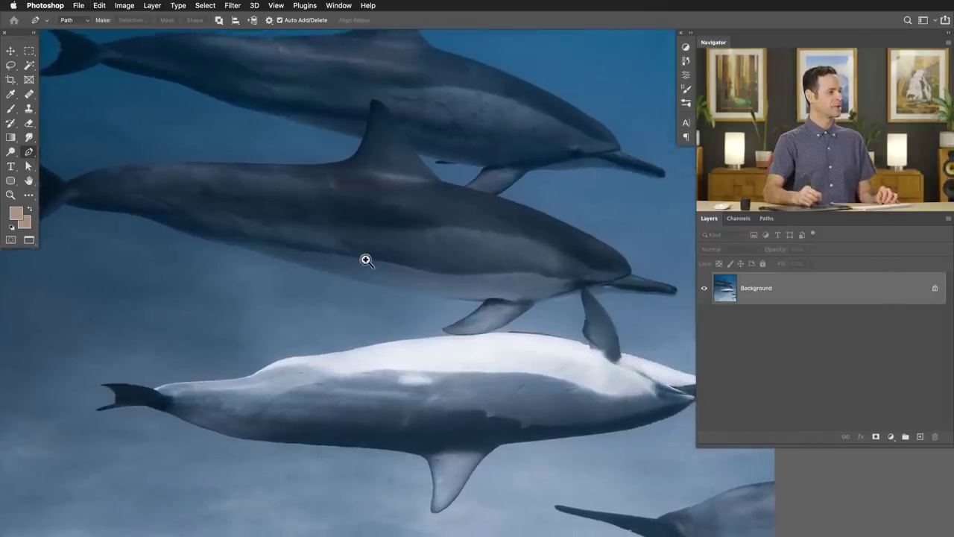
pyautogui.scroll(-2, 363, 261)
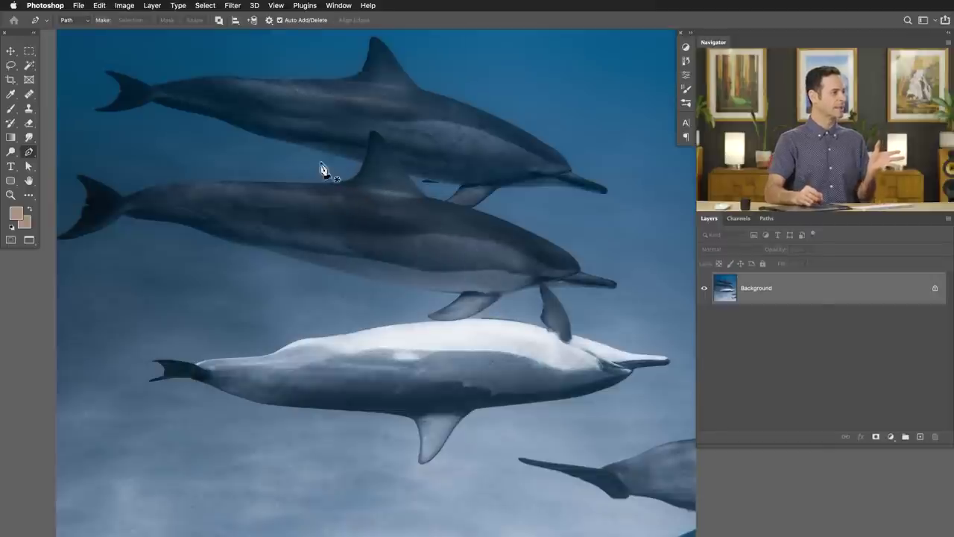
pyautogui.click(206, 6)
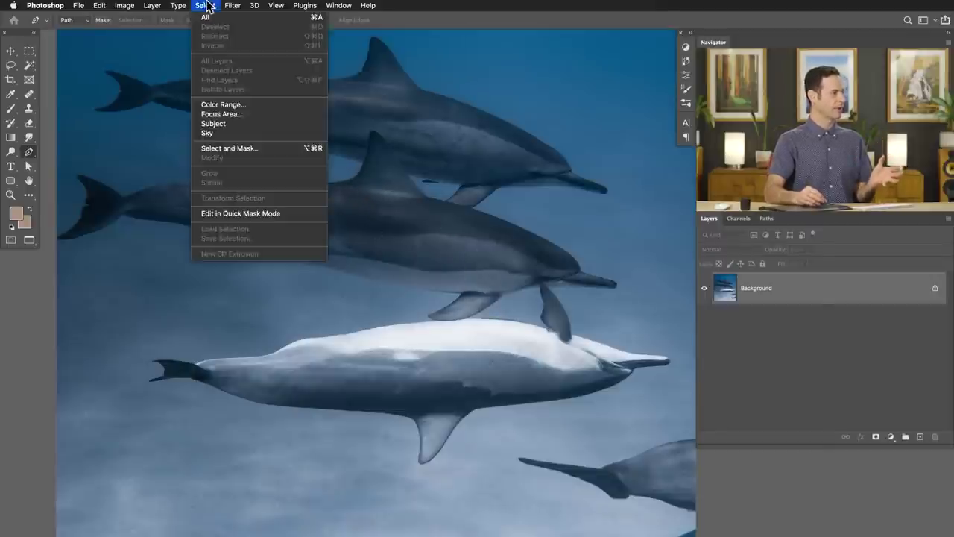
pyautogui.click(258, 123)
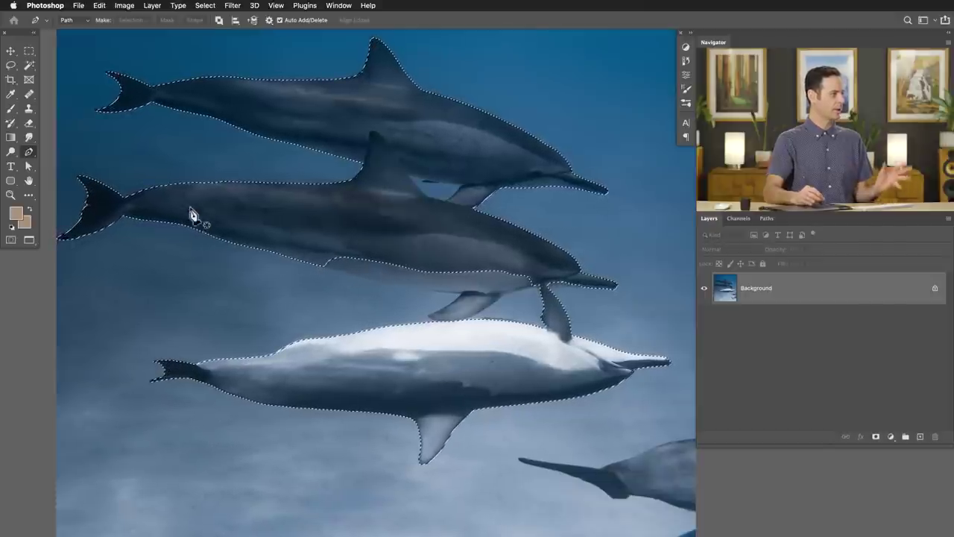
pyautogui.press('super+d')
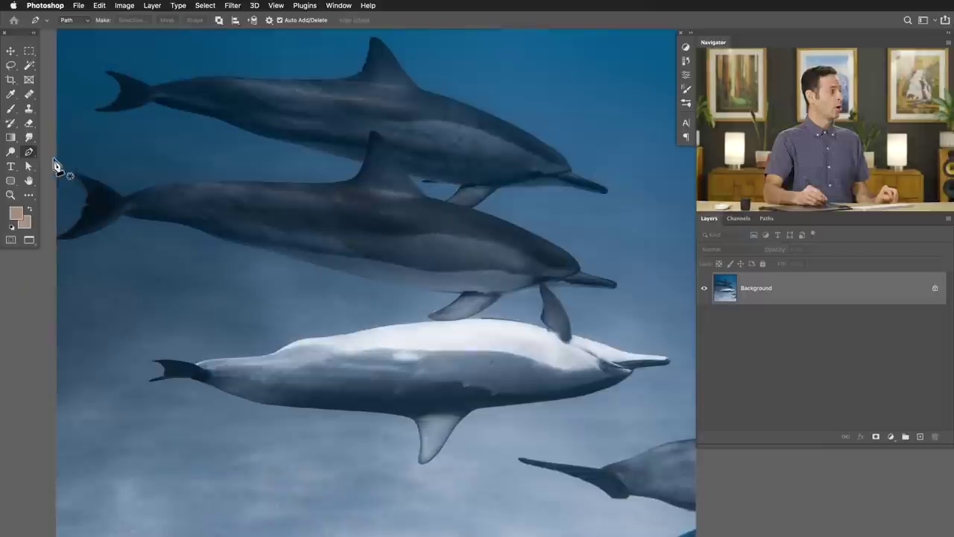
# - Choose the Pen tool in Path mode and turn on Rubber Band in its path options
pyautogui.click(21, 162)
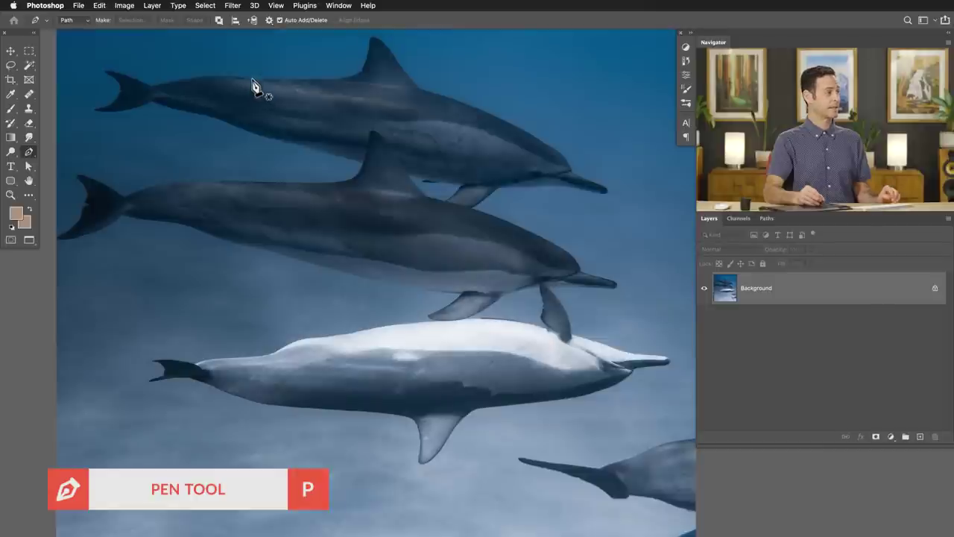
pyautogui.click(269, 20)
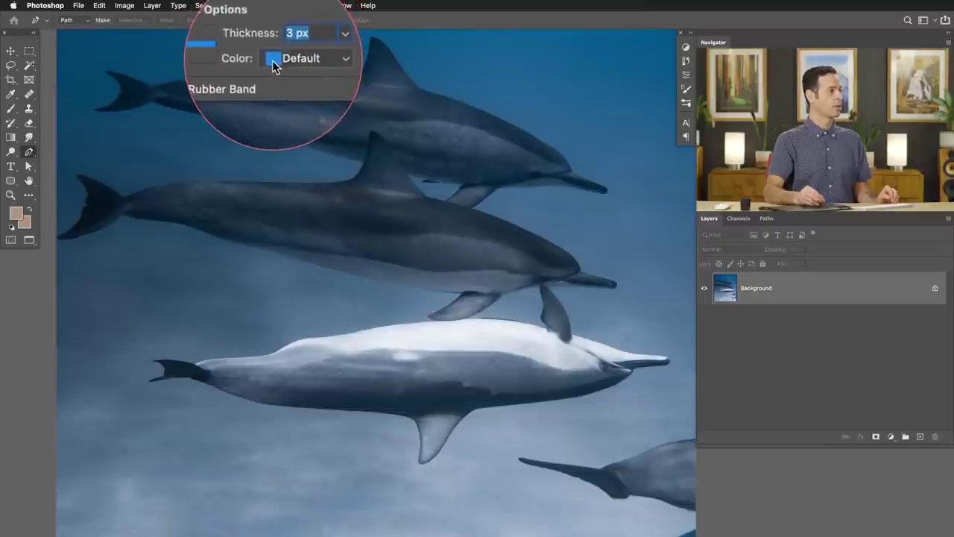
pyautogui.click(244, 72)
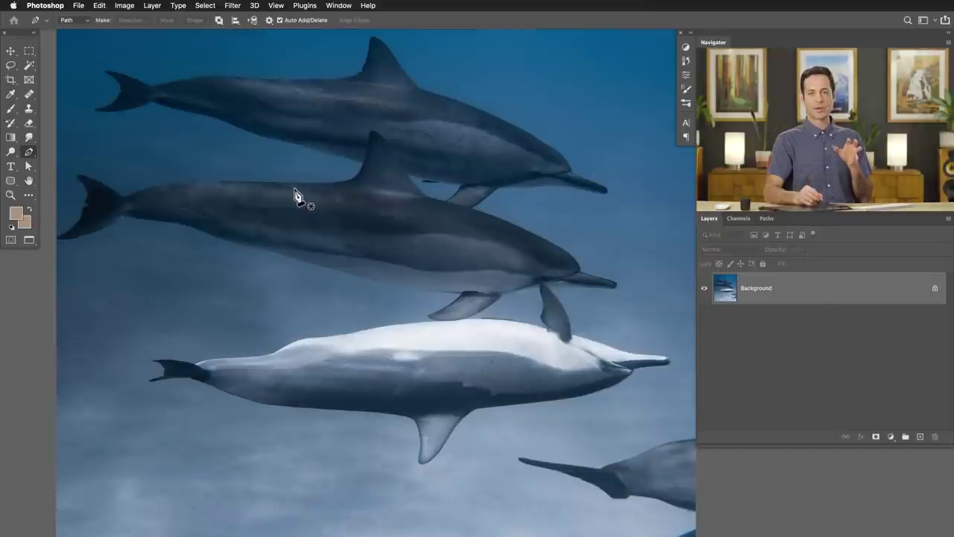
# - Draw a curved pen path along the middle dolphin's back from the tail base and around its dorsal fin
pyautogui.press('space')
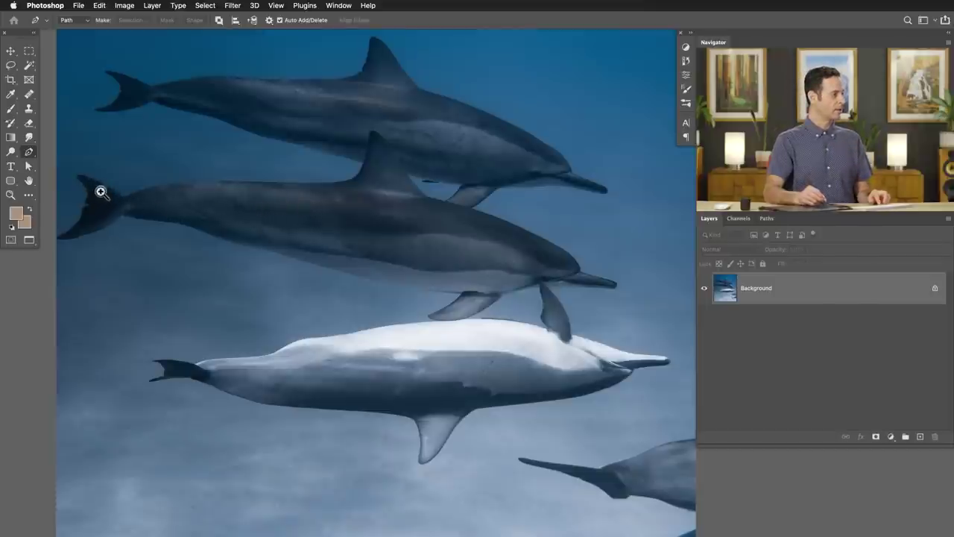
pyautogui.keyDown('ctrl'); pyautogui.click(103, 190); pyautogui.keyUp('ctrl')
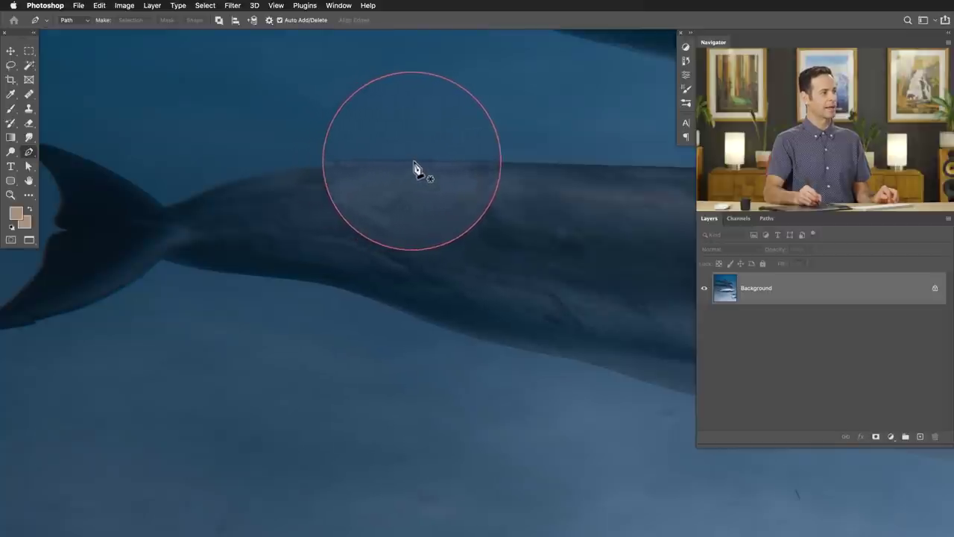
pyautogui.click(167, 215)
pyautogui.press('super+z')
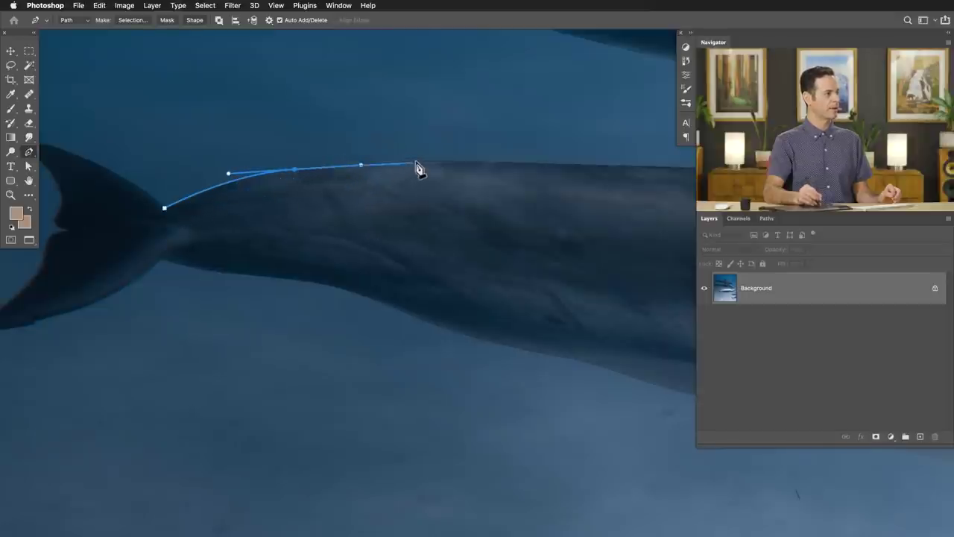
pyautogui.moveTo(468, 163); pyautogui.dragTo(422, 217)
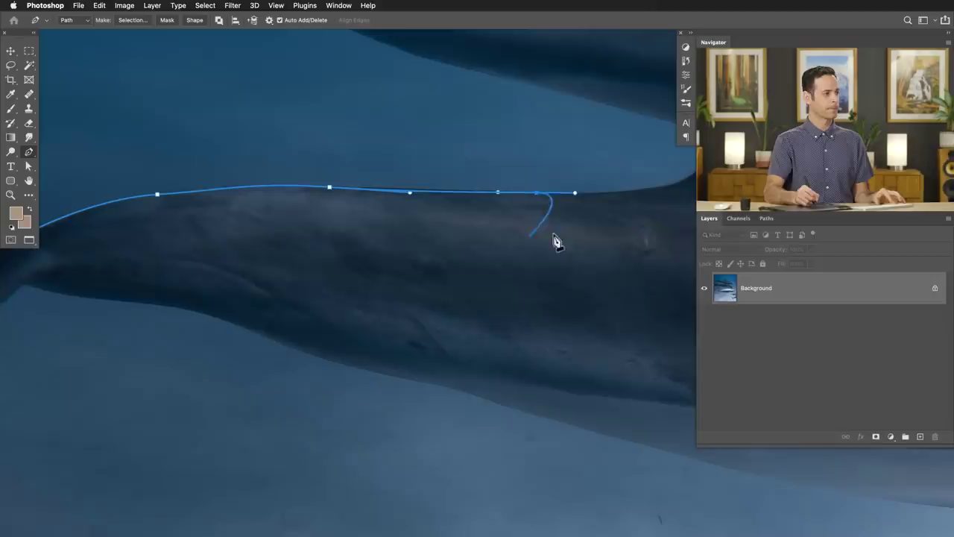
pyautogui.moveTo(554, 240); pyautogui.dragTo(373, 279)
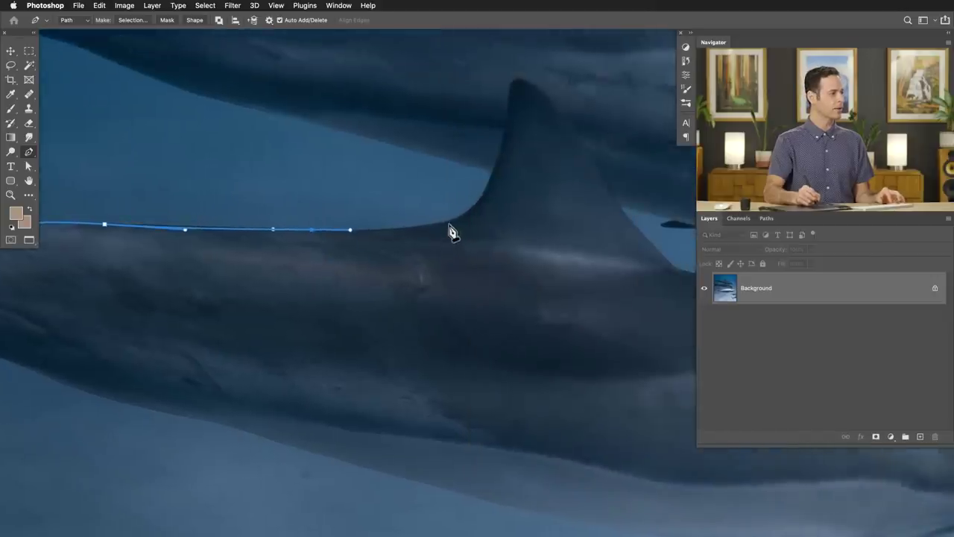
pyautogui.click(486, 214)
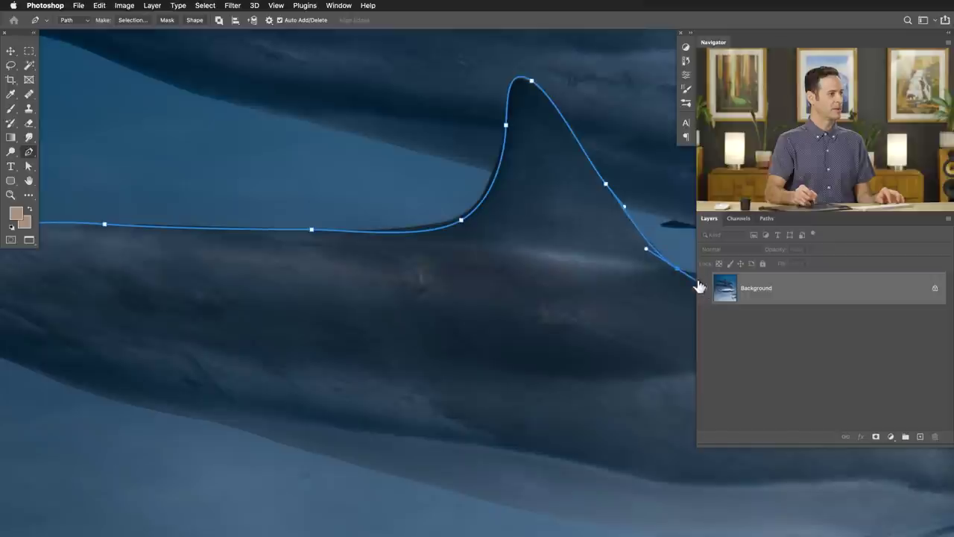
# - Move the anchor points at the dorsal fin's front base and front edge, adjusting their handles so the curve follows the fin
pyautogui.moveTo(480, 216); pyautogui.dragTo(465, 398)
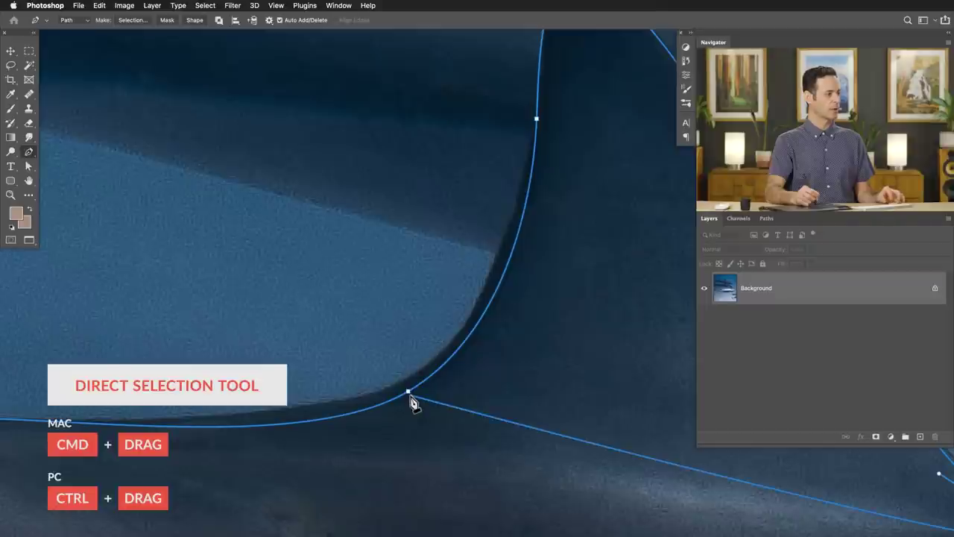
pyautogui.keyDown('super'); pyautogui.click(409, 395); pyautogui.keyUp('super')
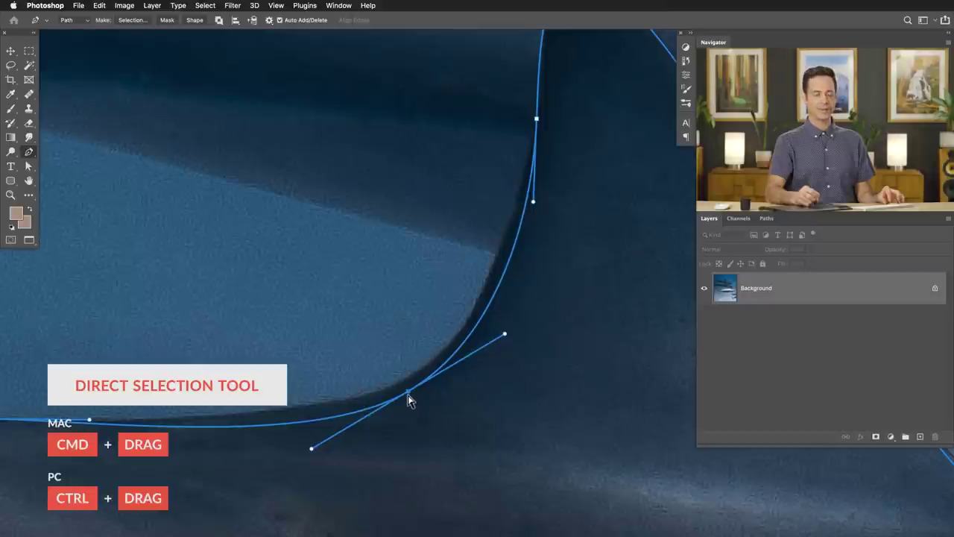
pyautogui.moveTo(408, 395); pyautogui.dragTo(427, 372)
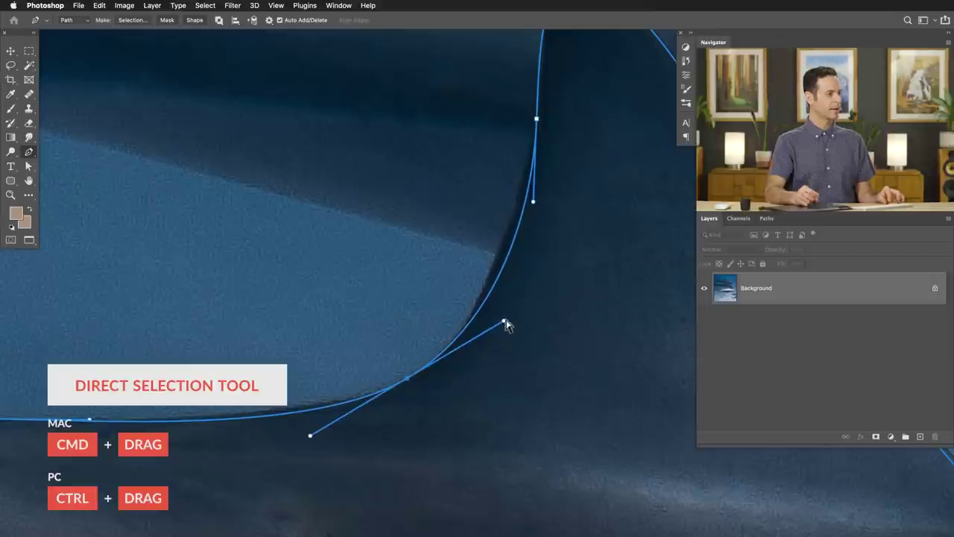
pyautogui.moveTo(504, 325); pyautogui.dragTo(461, 351)
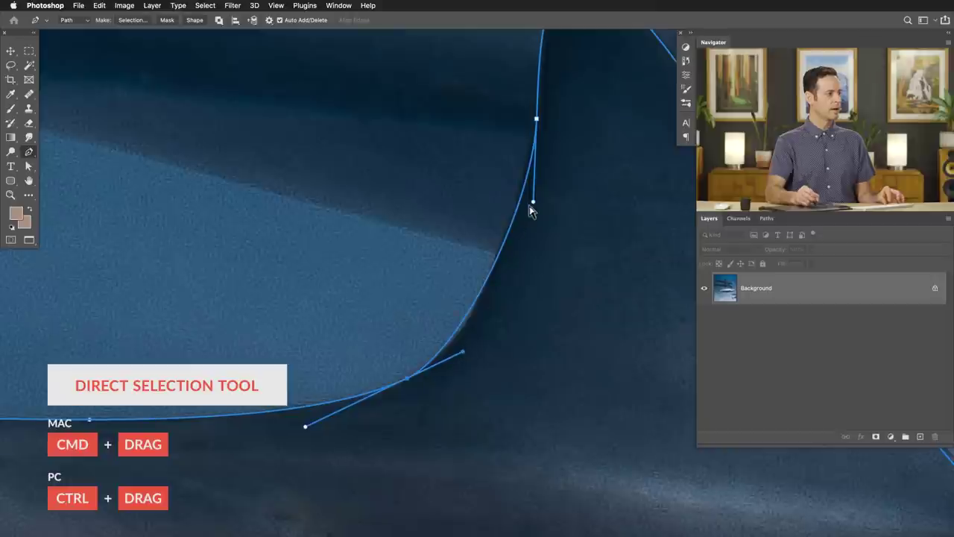
pyautogui.moveTo(536, 201); pyautogui.dragTo(501, 280)
pyautogui.moveTo(535, 123)
pyautogui.mouseDown()
pyautogui.moveTo(543, 125)
pyautogui.moveTo(535, 115)
pyautogui.mouseUp()
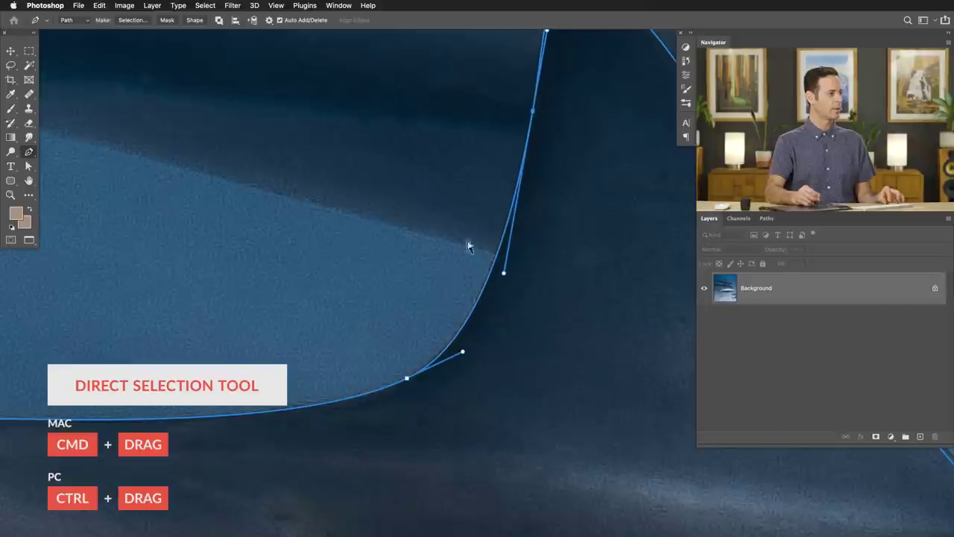
# - Fine-tune the fin's front base anchor, its two handles and the adjoining curve segment to match the edge
pyautogui.moveTo(407, 384)
pyautogui.mouseDown()
pyautogui.moveTo(394, 336)
pyautogui.moveTo(400, 383)
pyautogui.mouseUp()
pyautogui.moveTo(459, 358)
pyautogui.mouseDown()
pyautogui.moveTo(468, 355)
pyautogui.moveTo(485, 432)
pyautogui.moveTo(463, 358)
pyautogui.mouseUp()
pyautogui.moveTo(304, 430)
pyautogui.mouseDown()
pyautogui.moveTo(340, 362)
pyautogui.moveTo(330, 405)
pyautogui.moveTo(311, 421)
pyautogui.mouseUp()
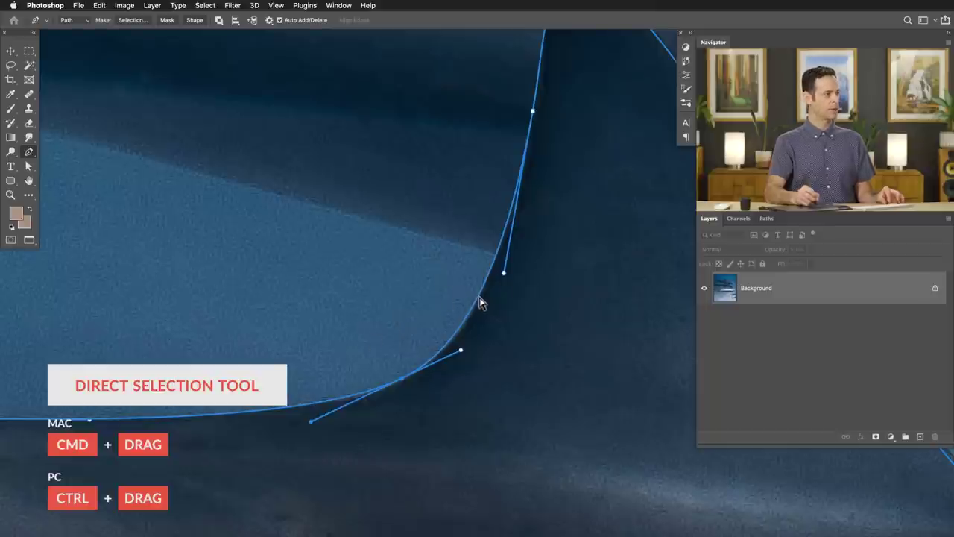
pyautogui.moveTo(478, 303)
pyautogui.mouseDown()
pyautogui.moveTo(502, 341)
pyautogui.moveTo(497, 326)
pyautogui.moveTo(475, 313)
pyautogui.moveTo(469, 319)
pyautogui.moveTo(481, 303)
pyautogui.mouseUp()
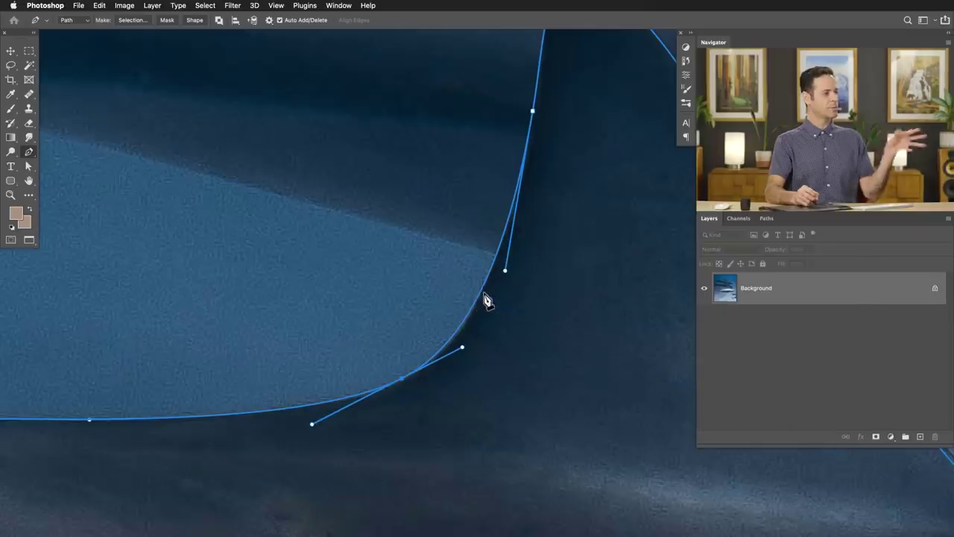
# - Move the anchor point at the dorsal fin's tip so the path sits on the edge of the fin
pyautogui.moveTo(485, 300); pyautogui.dragTo(522, 298)
pyautogui.press('space')
pyautogui.moveTo(572, 178); pyautogui.dragTo(365, 273)
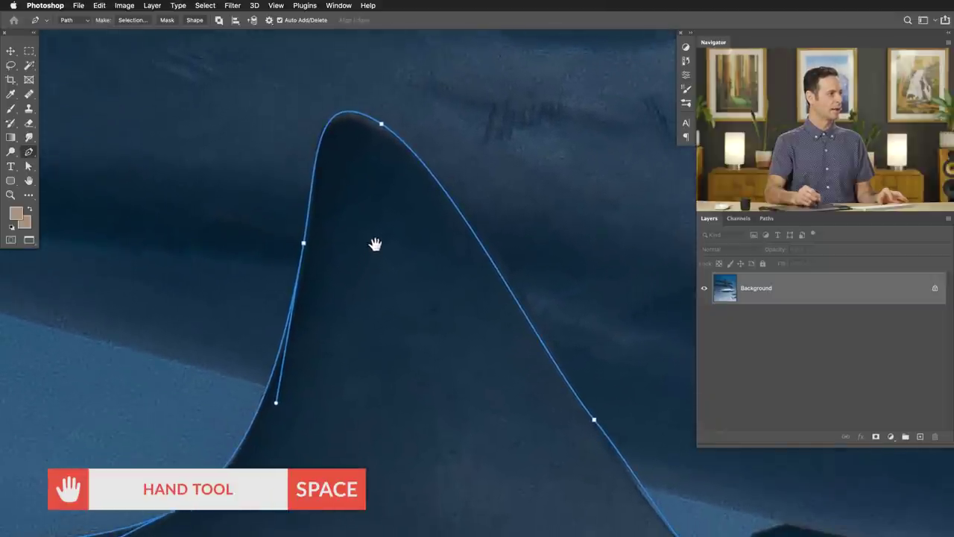
pyautogui.keyDown('super'); pyautogui.click(381, 124); pyautogui.keyUp('super')
pyautogui.moveTo(381, 124); pyautogui.dragTo(377, 131)
# - Adjust the anchor point and handles along the dorsal fin's rear edge so the path follows it down to the back
pyautogui.moveTo(494, 404); pyautogui.dragTo(302, 214)
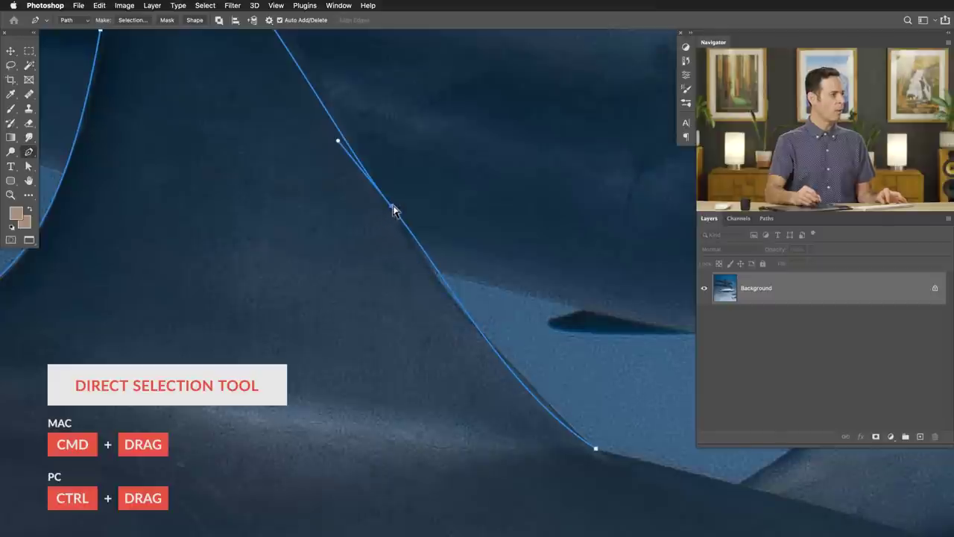
pyautogui.keyDown('super'); pyautogui.click(444, 281); pyautogui.keyUp('super')
pyautogui.keyDown('super'); pyautogui.click(435, 271); pyautogui.keyUp('super')
pyautogui.moveTo(393, 211); pyautogui.dragTo(391, 211)
pyautogui.moveTo(441, 272); pyautogui.dragTo(432, 261)
pyautogui.moveTo(508, 393); pyautogui.dragTo(559, 424)
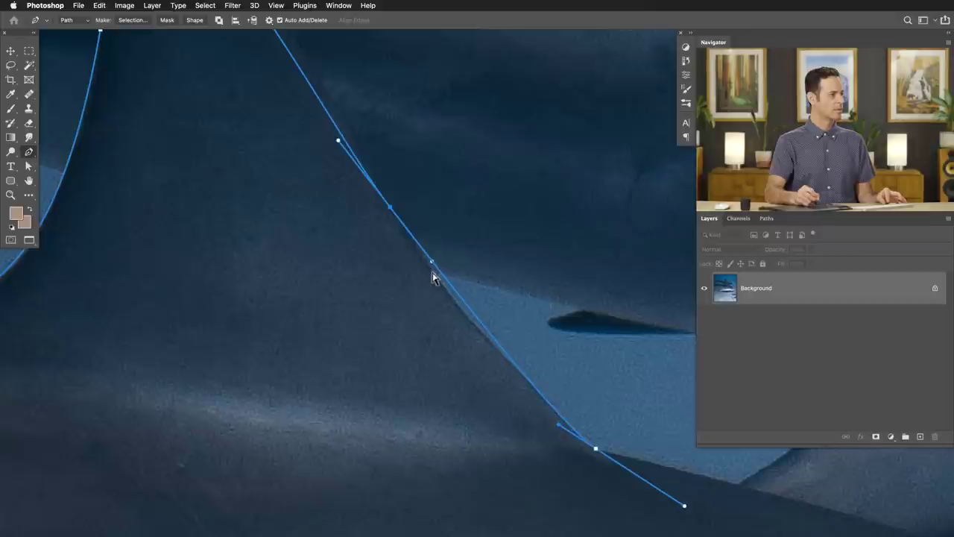
pyautogui.moveTo(433, 268); pyautogui.dragTo(445, 307)
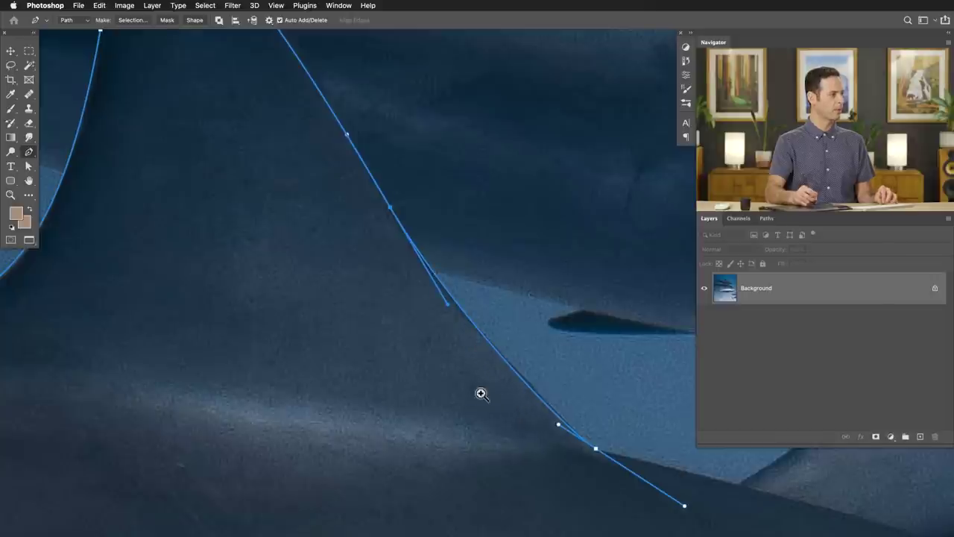
# - Convert the anchor at the fin's rear base into a corner by redirecting its outgoing handle along the dolphin's back
pyautogui.scroll(-2, 455, 403)
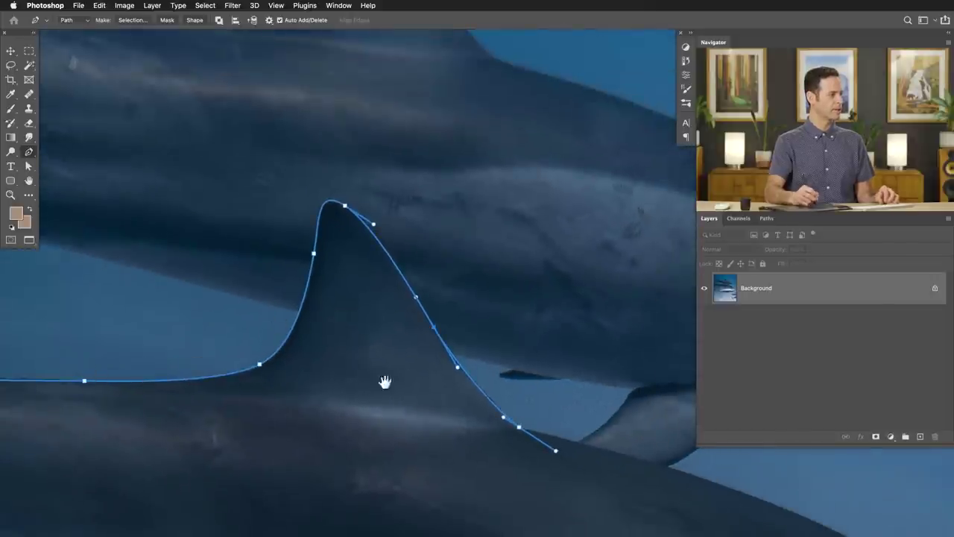
pyautogui.moveTo(385, 384); pyautogui.dragTo(232, 263)
pyautogui.scroll(4, 364, 313)
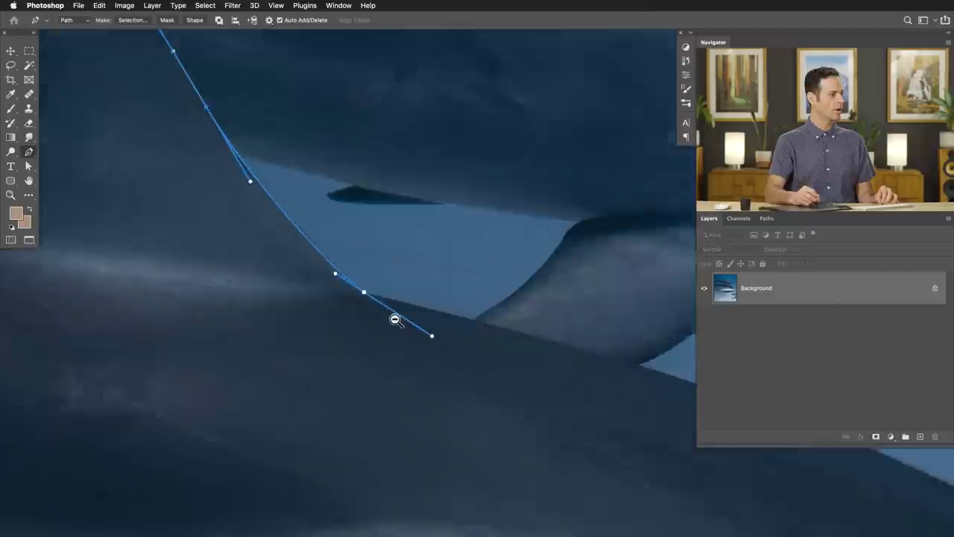
pyautogui.moveTo(411, 311); pyautogui.dragTo(362, 362)
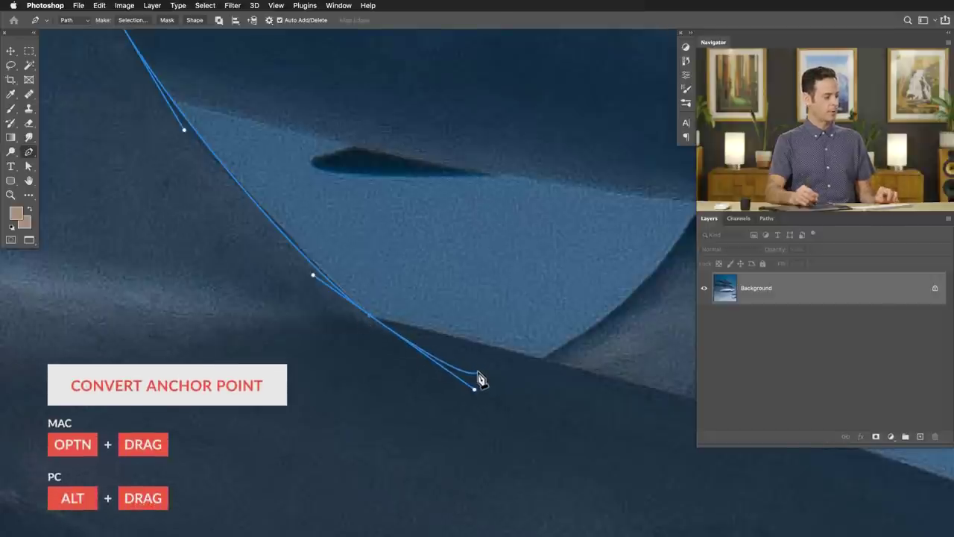
pyautogui.moveTo(477, 367); pyautogui.dragTo(475, 359)
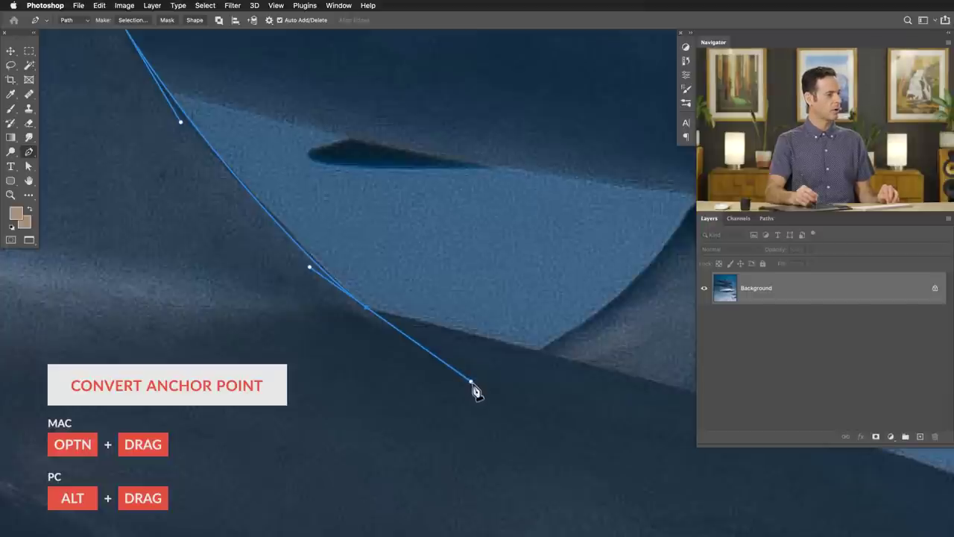
pyautogui.moveTo(471, 386); pyautogui.dragTo(465, 373)
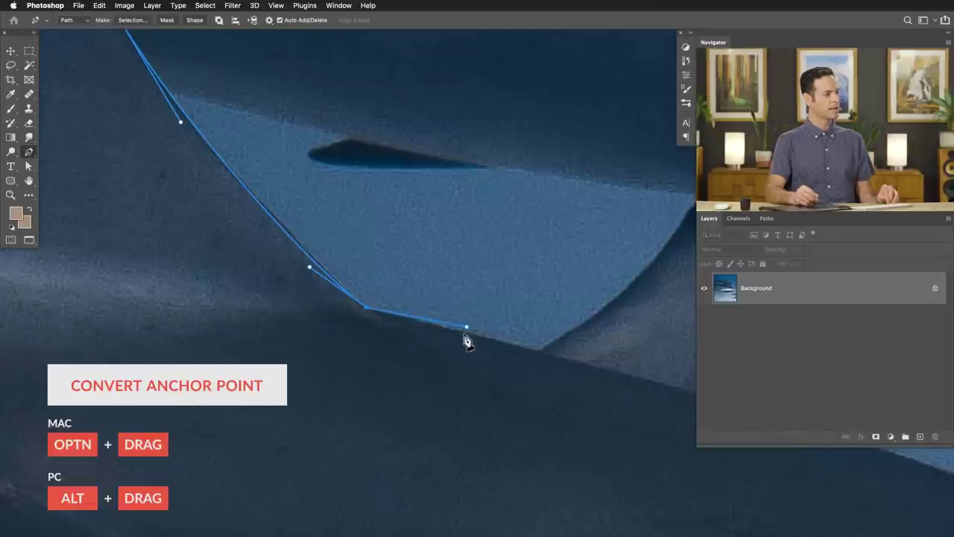
# - Extend the path with curved anchor points along the dolphin's back and over its forehead to the base of the beak
pyautogui.moveTo(626, 372); pyautogui.dragTo(304, 317)
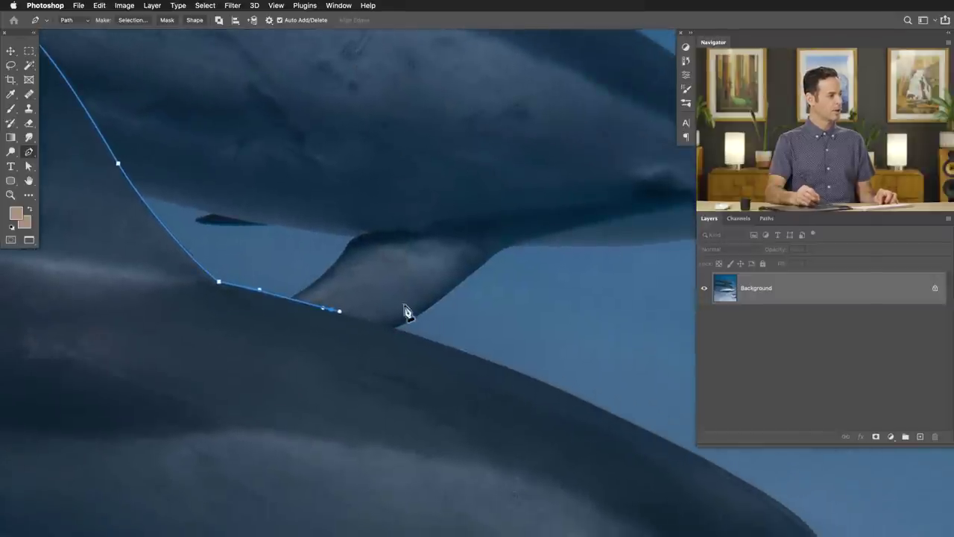
pyautogui.moveTo(516, 365); pyautogui.dragTo(314, 271)
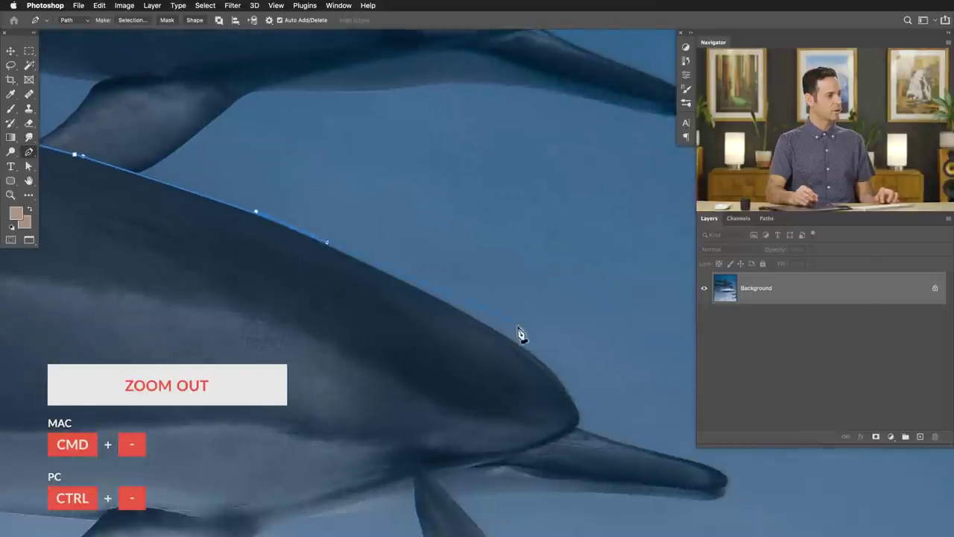
pyautogui.moveTo(510, 344); pyautogui.dragTo(540, 364)
pyautogui.moveTo(567, 430); pyautogui.dragTo(566, 410)
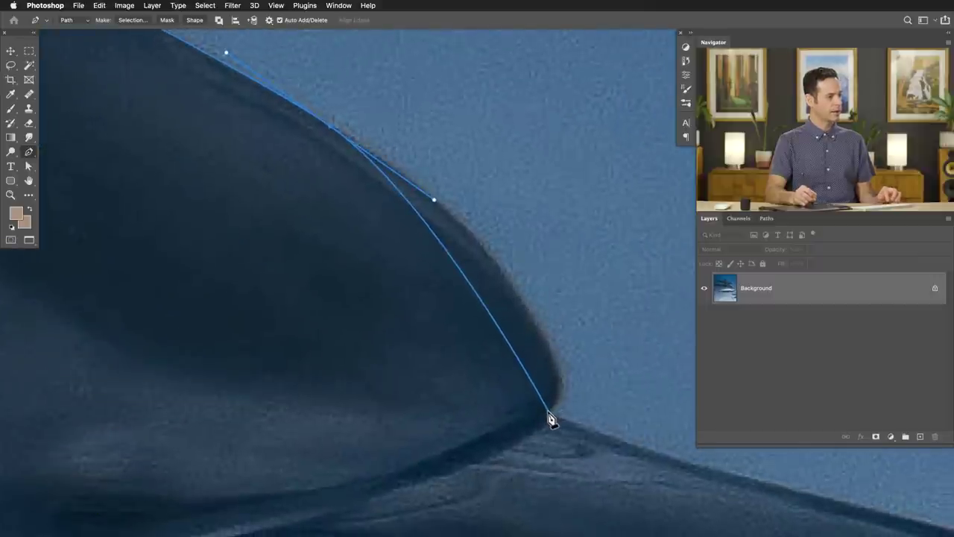
pyautogui.moveTo(550, 414); pyautogui.dragTo(492, 472)
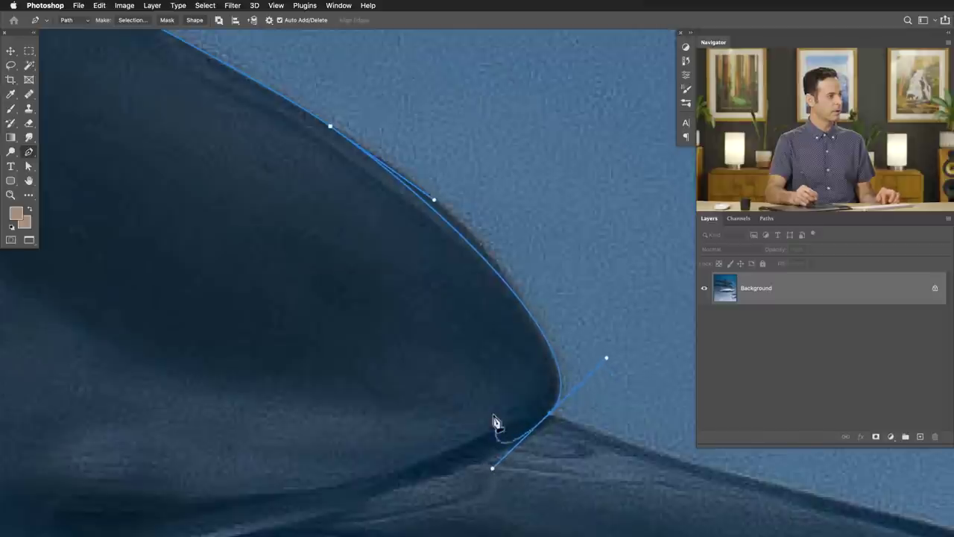
# - Refine the forehead anchor point and the handles on both sides of the forehead curve to fit the dolphin's outline
pyautogui.moveTo(435, 201); pyautogui.dragTo(428, 186)
pyautogui.moveTo(333, 132); pyautogui.dragTo(327, 123)
pyautogui.moveTo(427, 185); pyautogui.dragTo(458, 199)
pyautogui.moveTo(606, 360); pyautogui.dragTo(602, 365)
pyautogui.moveTo(592, 440); pyautogui.dragTo(274, 365)
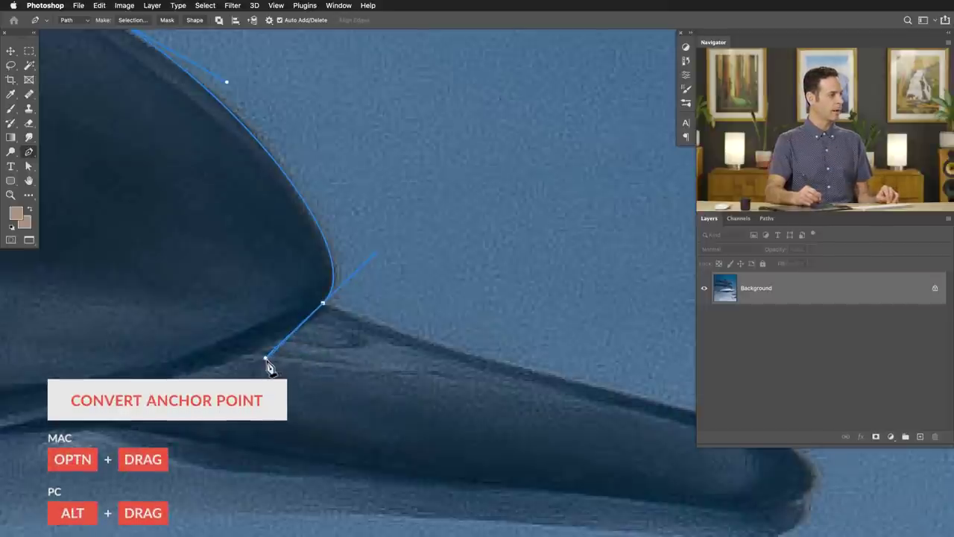
# - Convert the anchor at the base of the beak into a corner and extend the path along the beak's upper edge
pyautogui.moveTo(266, 358); pyautogui.dragTo(333, 376)
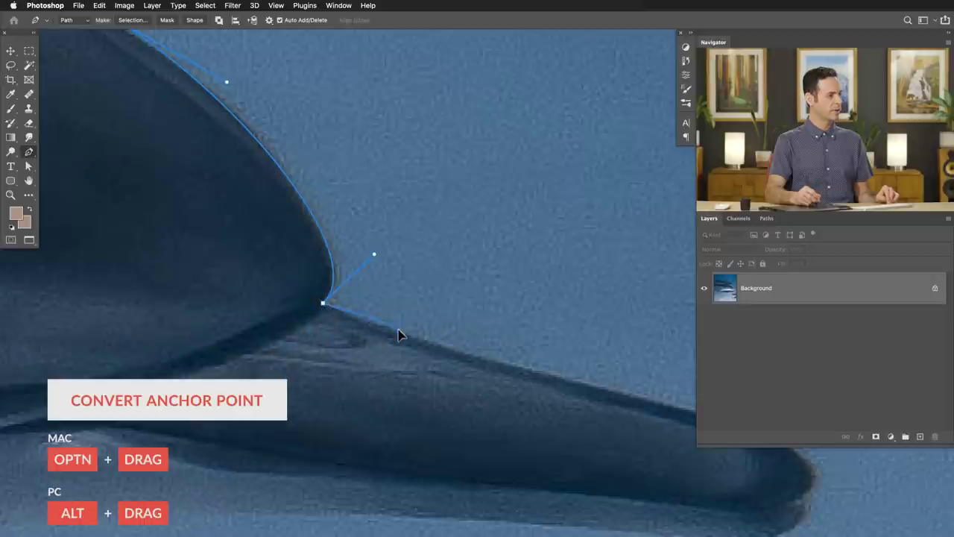
pyautogui.moveTo(511, 364); pyautogui.dragTo(541, 368)
pyautogui.press('space')
pyautogui.moveTo(564, 419); pyautogui.dragTo(394, 356)
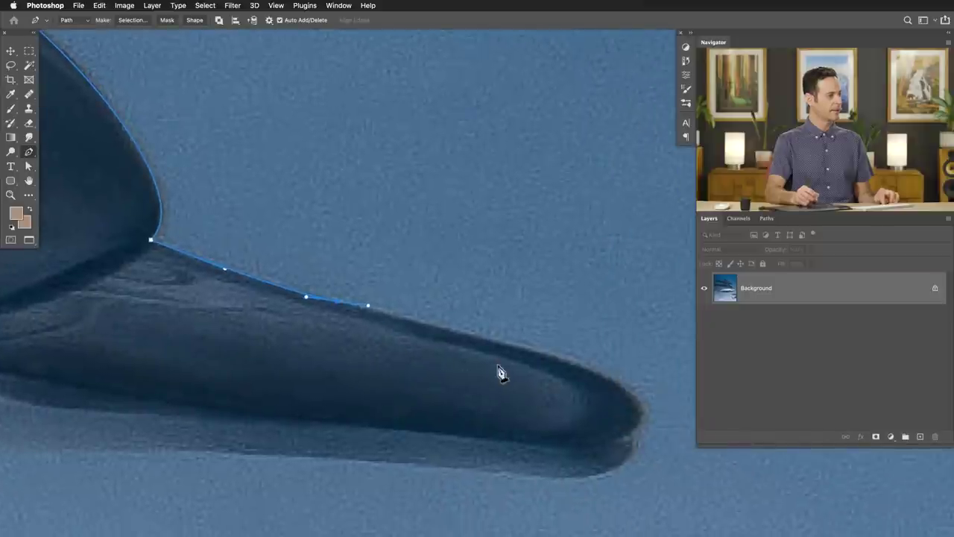
pyautogui.press('super+z')
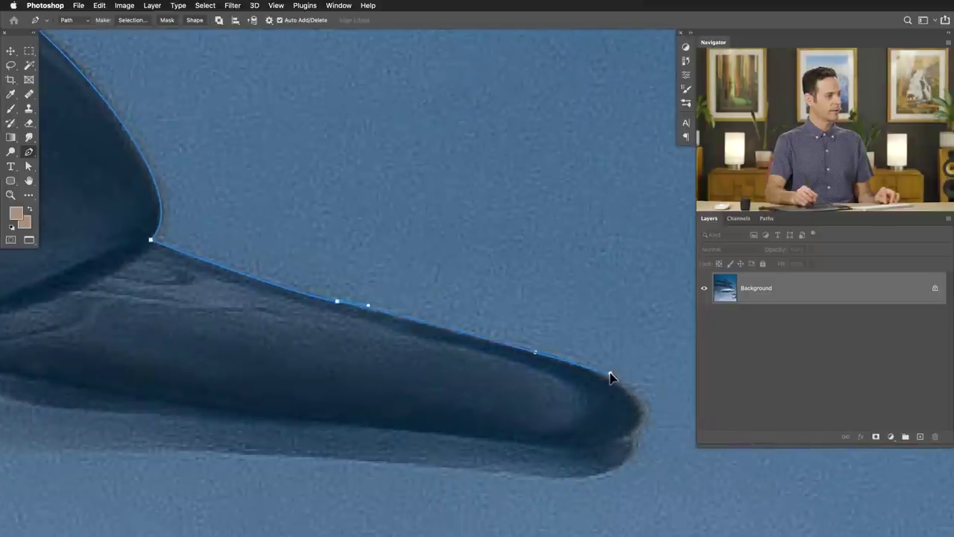
# - Trace the path around the beak's tip with a corner anchor at the mouth notch and a curved anchor beneath it
pyautogui.moveTo(612, 446); pyautogui.dragTo(596, 452)
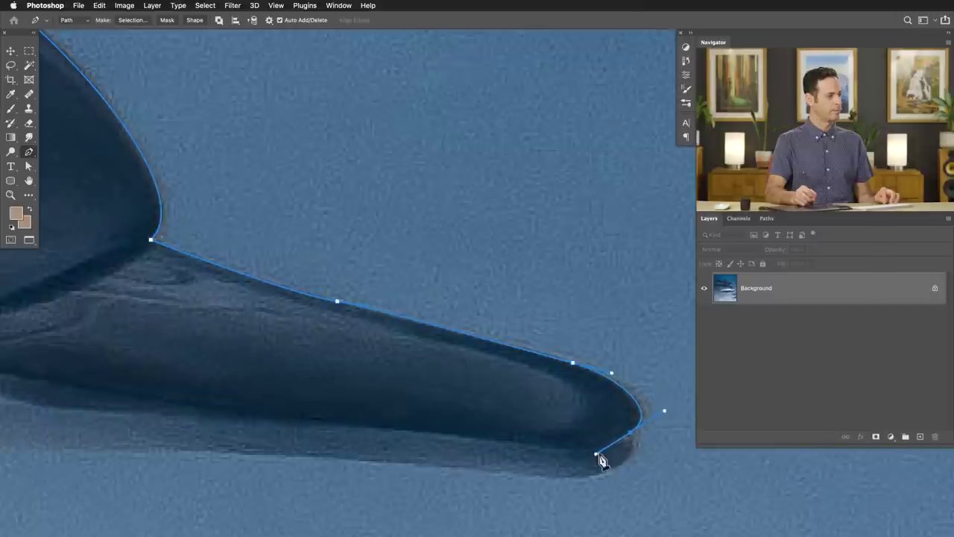
pyautogui.moveTo(544, 463); pyautogui.dragTo(529, 413)
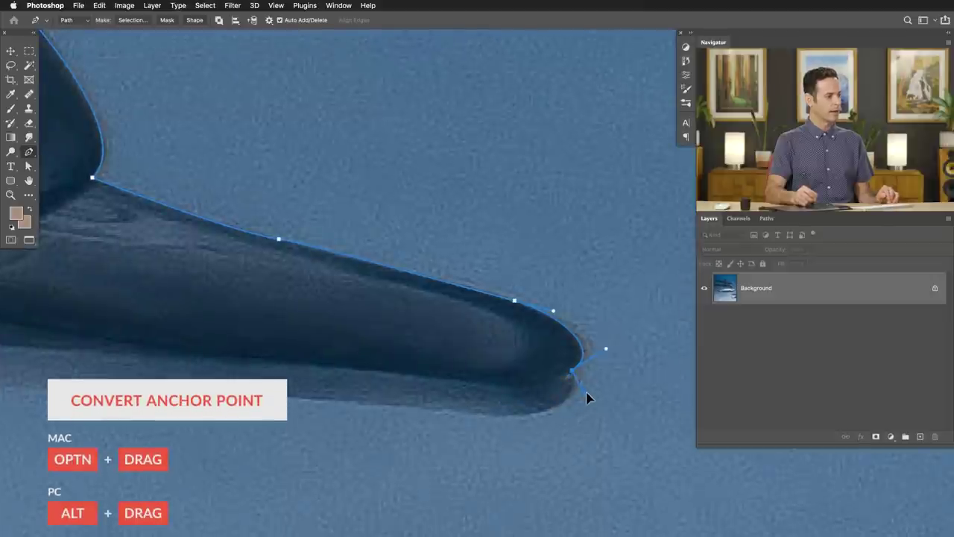
pyautogui.moveTo(502, 414); pyautogui.dragTo(502, 413)
# - Extend the path with curved anchor points along the beak's underside and throat, across the far pectoral fin
pyautogui.moveTo(415, 437); pyautogui.dragTo(593, 423)
pyautogui.moveTo(455, 383); pyautogui.dragTo(375, 381)
pyautogui.click(375, 383)
pyautogui.hscroll(-8, 375, 385)
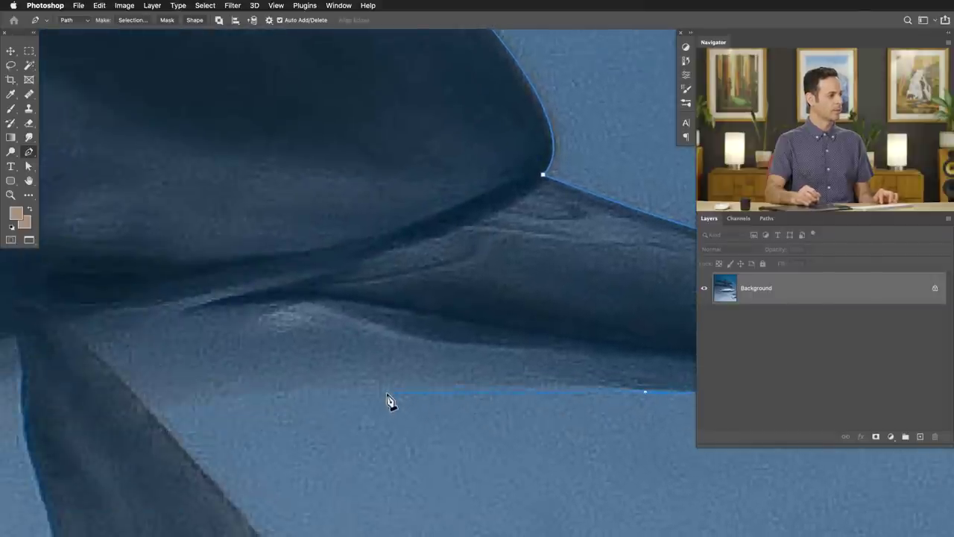
pyautogui.moveTo(331, 415)
pyautogui.mouseDown()
pyautogui.moveTo(302, 410)
pyautogui.moveTo(285, 422)
pyautogui.moveTo(336, 401)
pyautogui.mouseUp()
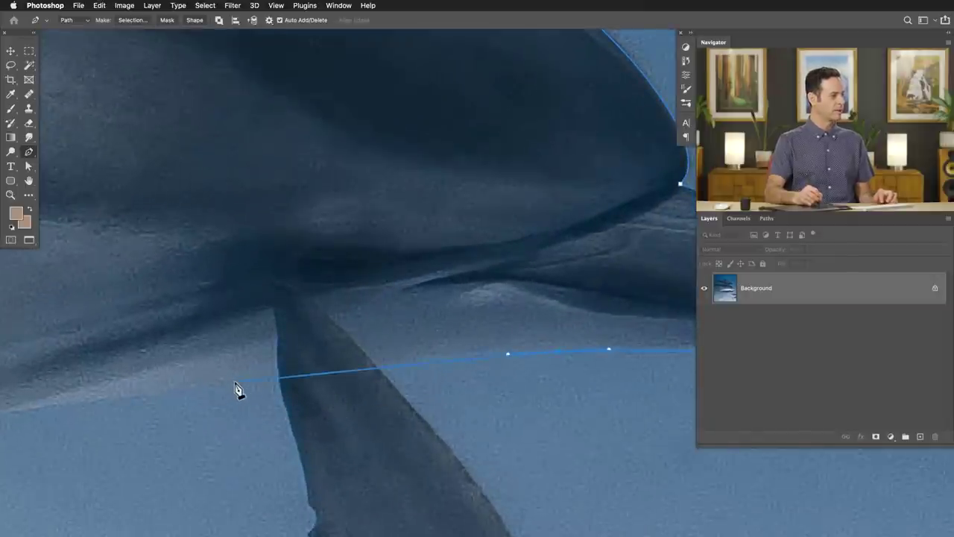
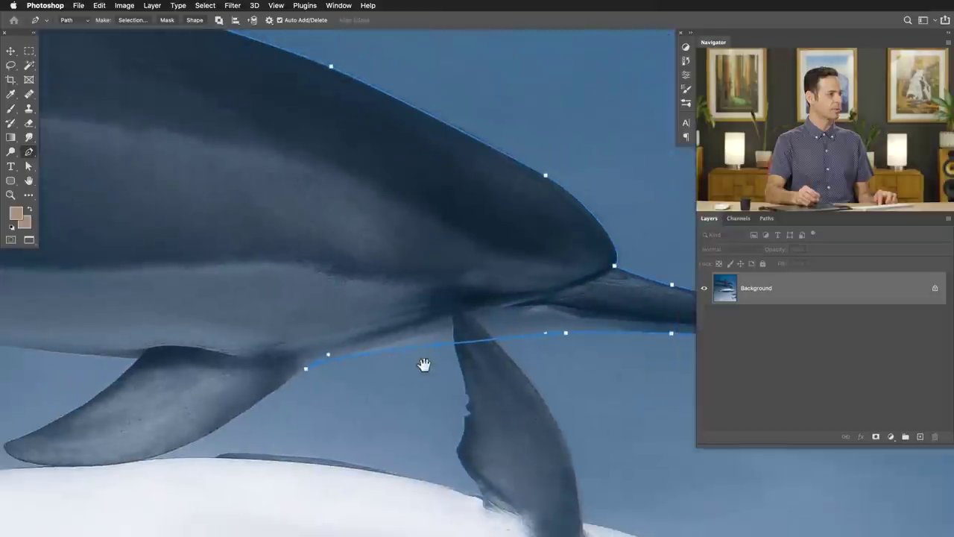
# - Try converting the curved anchors at the beak's tip into corner points, and undo the conversions
pyautogui.moveTo(403, 343); pyautogui.dragTo(606, 361)
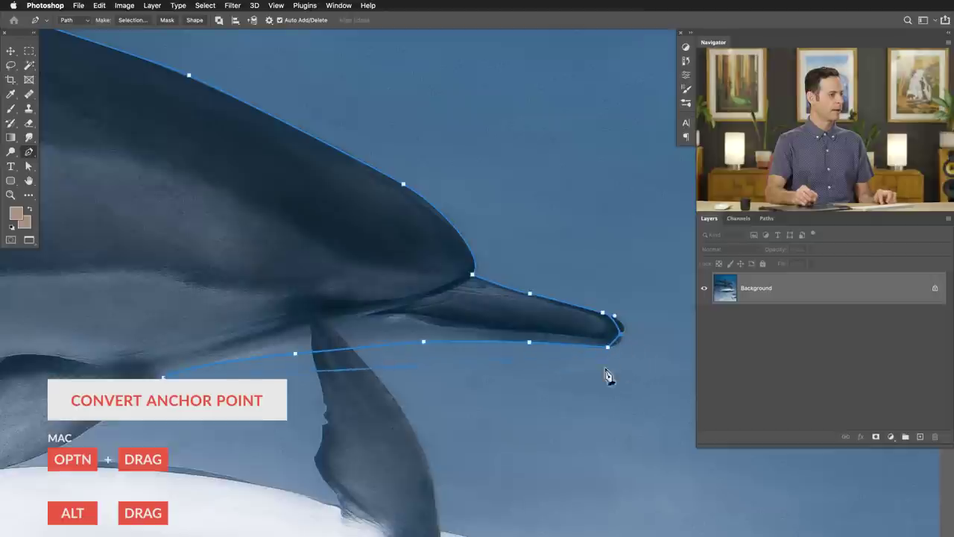
pyautogui.moveTo(611, 357); pyautogui.dragTo(675, 327)
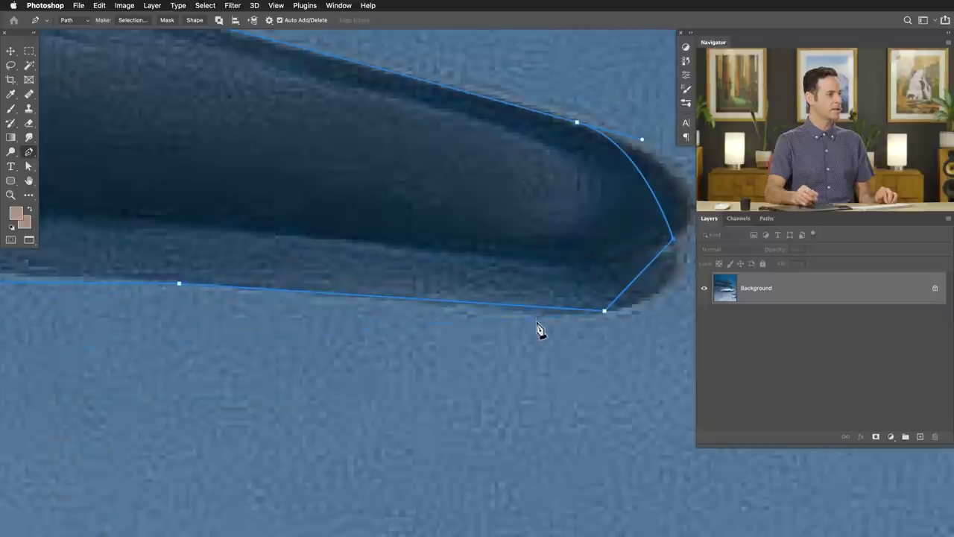
pyautogui.press('super+z')
pyautogui.press('super+z')
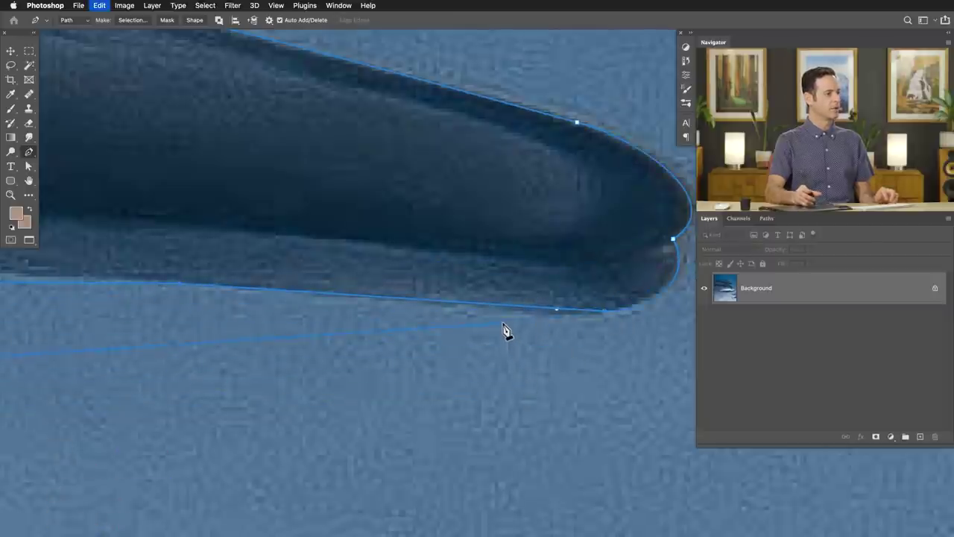
pyautogui.press('super+z')
# - Draw a practice zigzag of anchor points in the open water between the two pectoral fins
pyautogui.moveTo(209, 396); pyautogui.dragTo(607, 399)
pyautogui.moveTo(298, 395); pyautogui.dragTo(603, 370)
pyautogui.moveTo(431, 372); pyautogui.dragTo(370, 372)
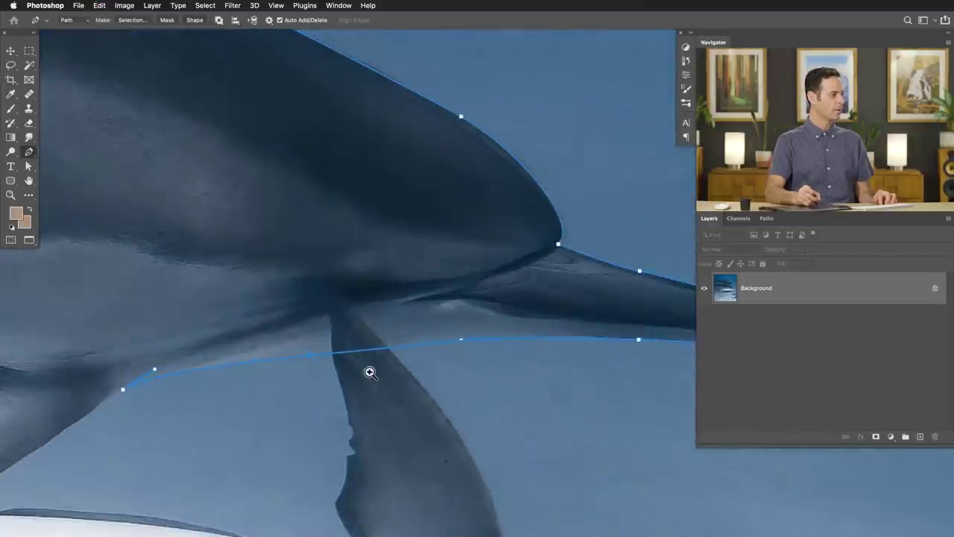
pyautogui.moveTo(202, 425); pyautogui.dragTo(375, 380)
pyautogui.moveTo(282, 386); pyautogui.dragTo(317, 367)
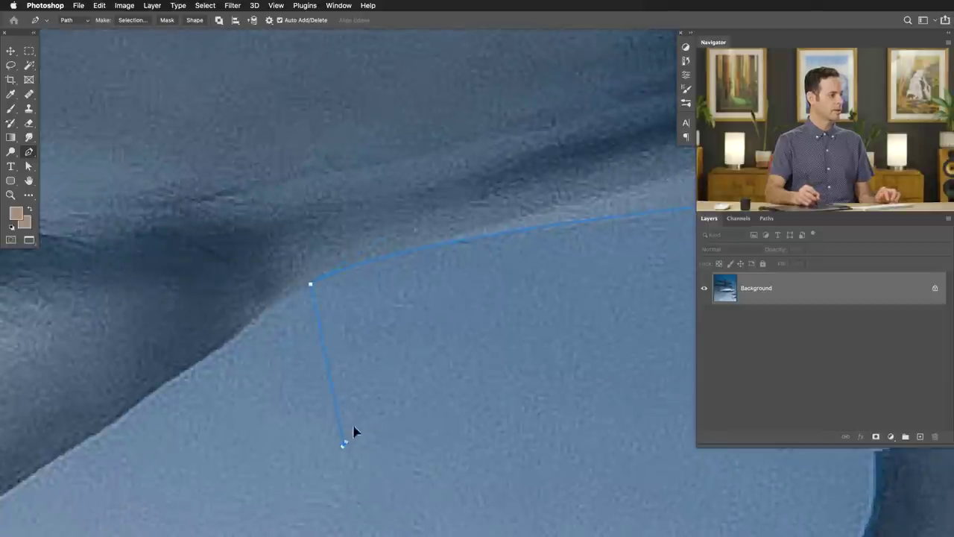
pyautogui.click(437, 325)
pyautogui.click(541, 325)
pyautogui.moveTo(577, 427); pyautogui.dragTo(579, 422)
pyautogui.moveTo(543, 494); pyautogui.dragTo(434, 384)
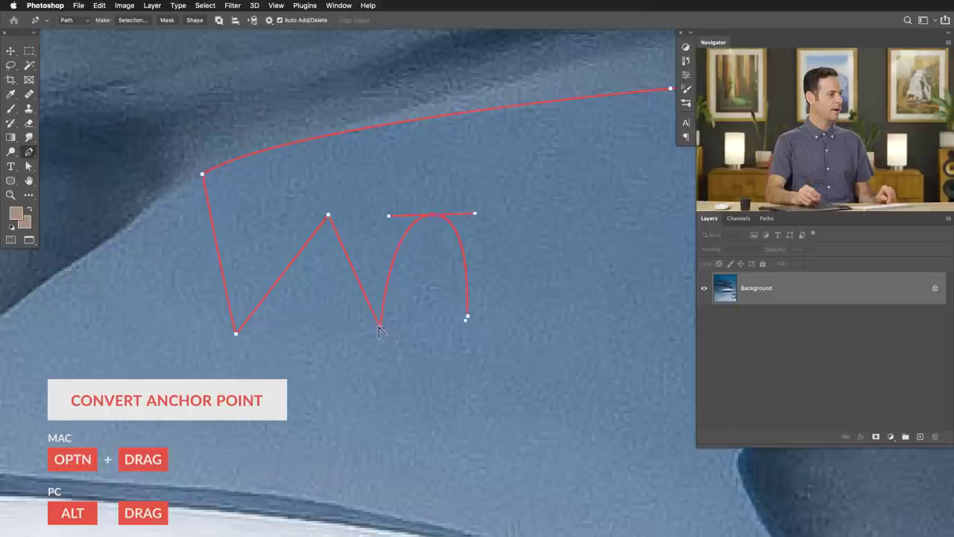
# - Convert the practice zigzag's anchors into smooth curves and back into corner points
pyautogui.moveTo(440, 311); pyautogui.dragTo(439, 317)
pyautogui.moveTo(284, 218)
pyautogui.mouseDown()
pyautogui.moveTo(273, 234)
pyautogui.moveTo(333, 259)
pyautogui.mouseUp()
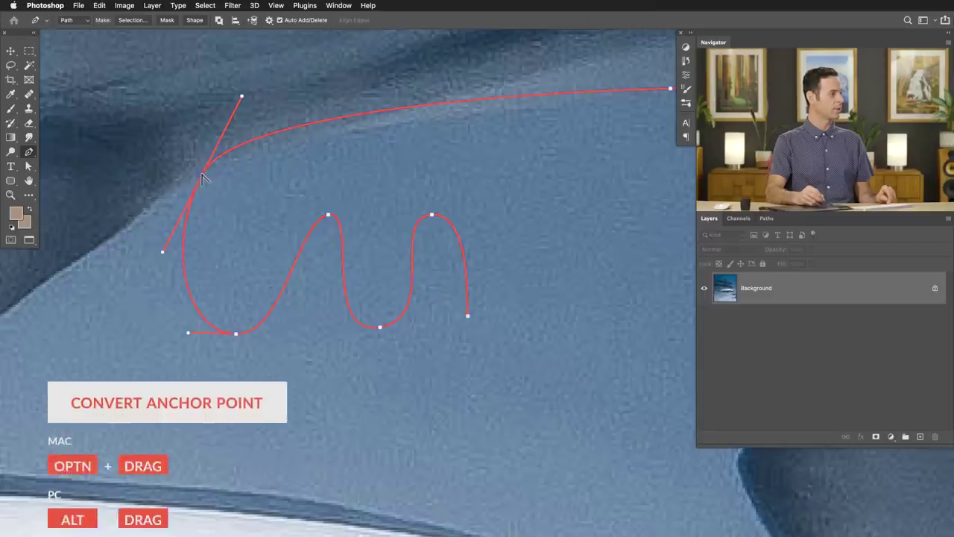
pyautogui.keyDown('alt'); pyautogui.click(203, 175); pyautogui.keyUp('alt')
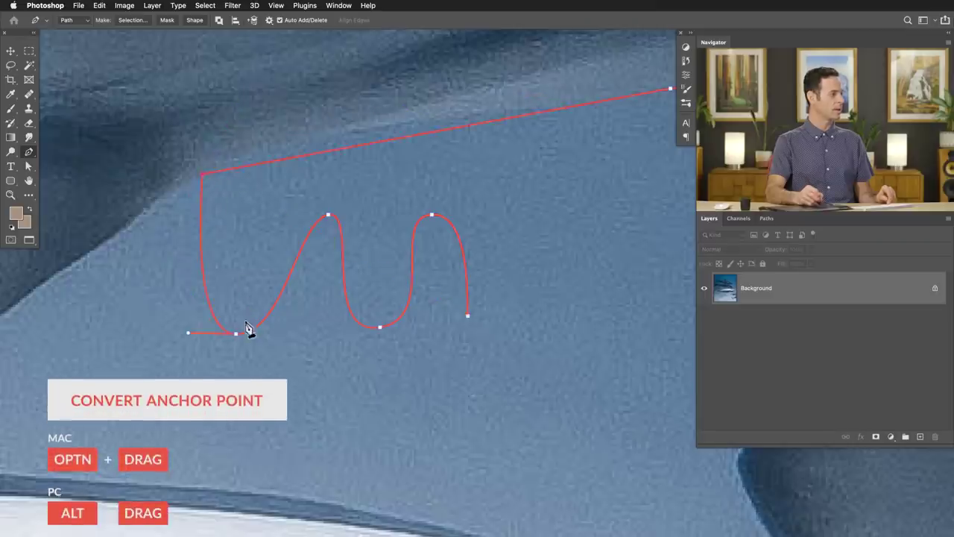
pyautogui.keyDown('alt'); pyautogui.click(329, 217); pyautogui.keyUp('alt')
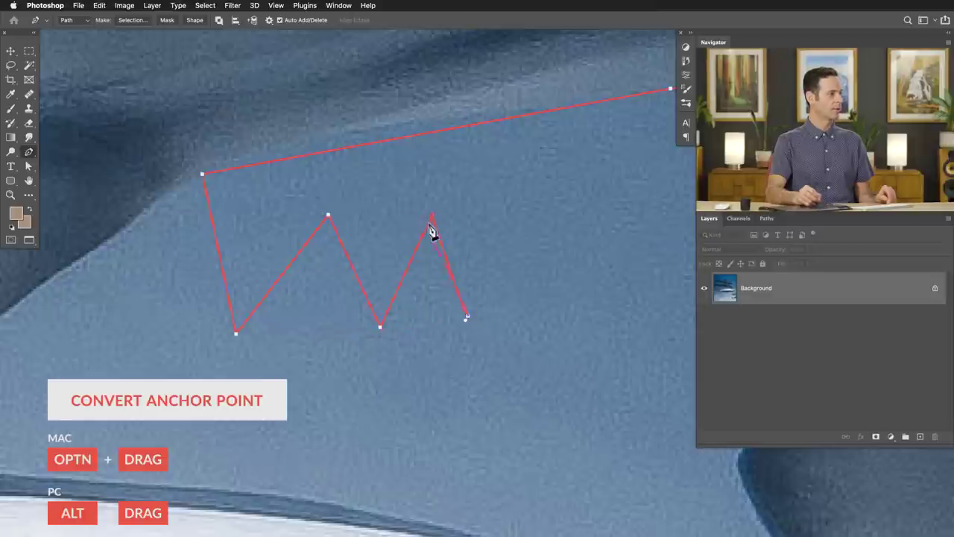
pyautogui.moveTo(433, 216); pyautogui.dragTo(393, 200)
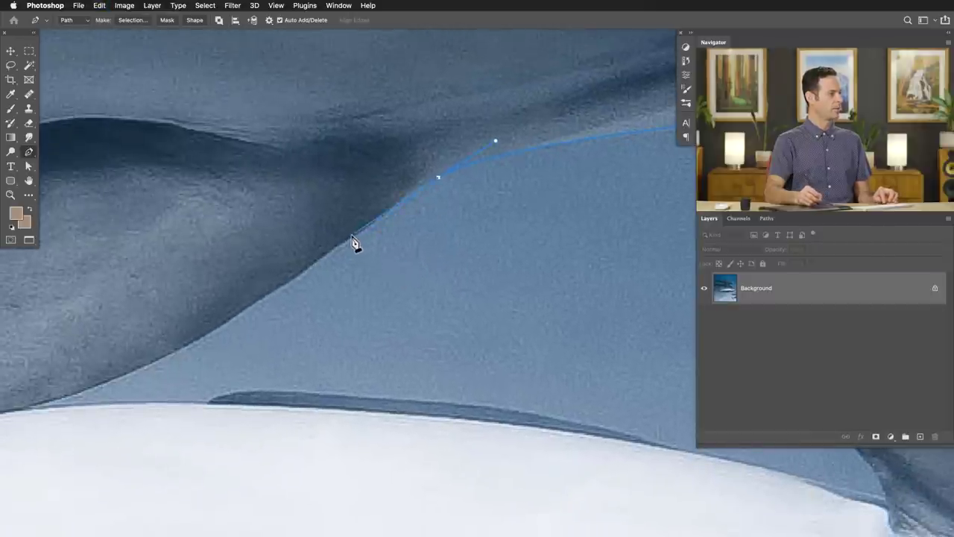
# - Trace the near pectoral fin's lower edge and around its tip with curved anchor points
pyautogui.moveTo(225, 324); pyautogui.dragTo(415, 260)
pyautogui.press('space')
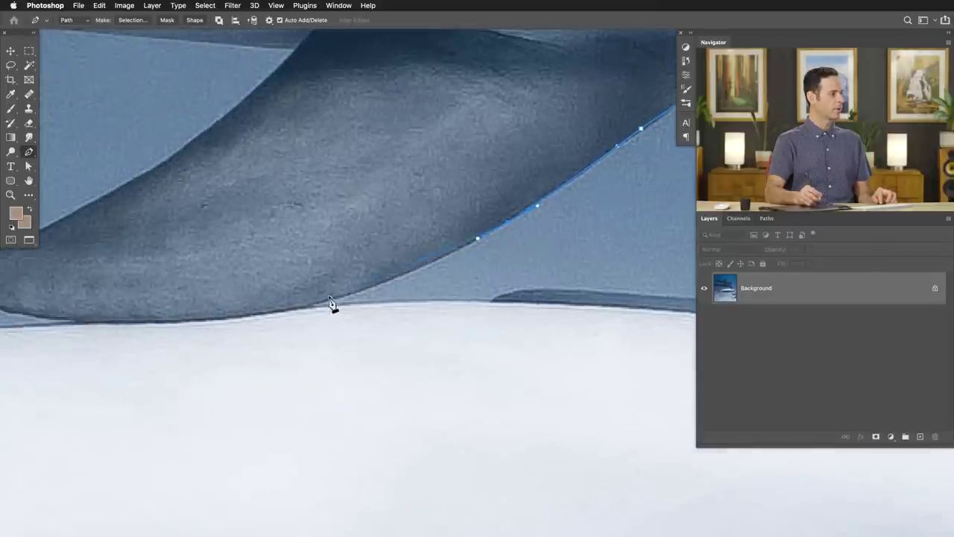
pyautogui.moveTo(287, 310); pyautogui.dragTo(230, 302)
pyautogui.press('space')
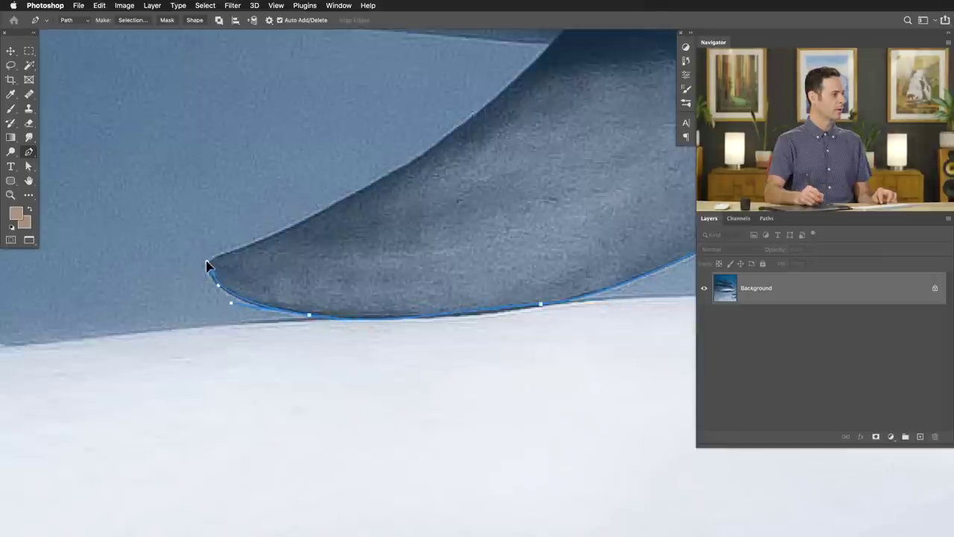
pyautogui.click(264, 243)
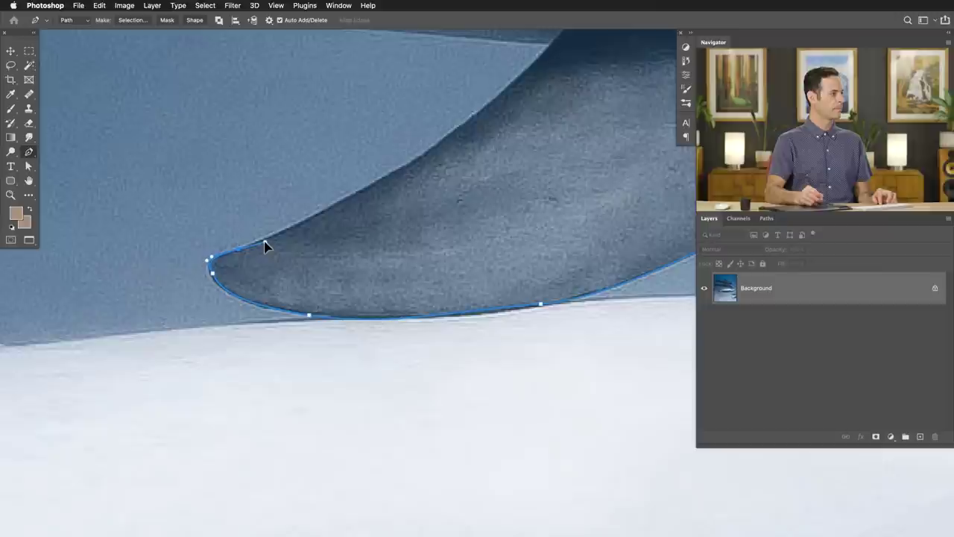
# - Trace the pectoral fin's rear edge up to the belly and redirect the last anchor's outgoing handle along the belly
pyautogui.click(428, 153)
pyautogui.moveTo(429, 152); pyautogui.dragTo(262, 349)
pyautogui.moveTo(385, 247); pyautogui.dragTo(430, 201)
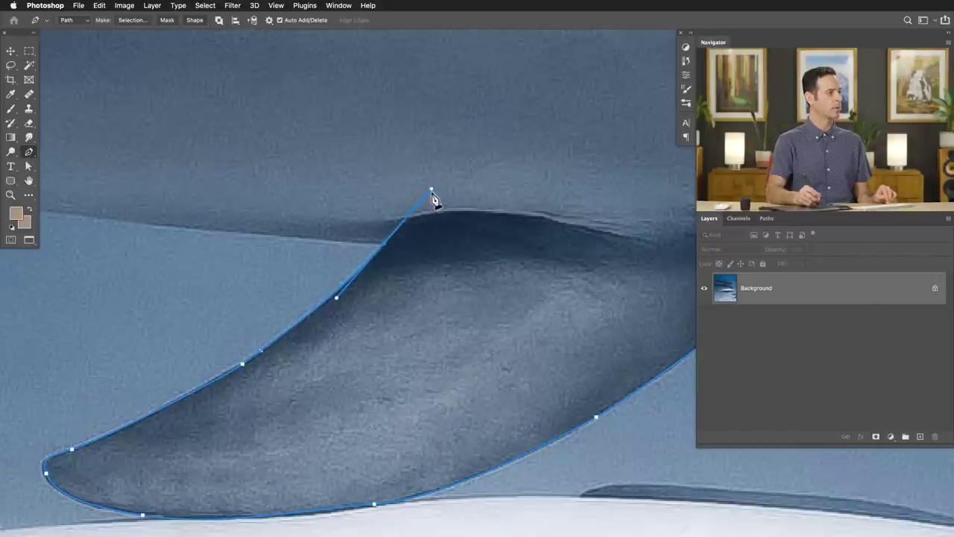
pyautogui.moveTo(431, 194); pyautogui.dragTo(355, 173)
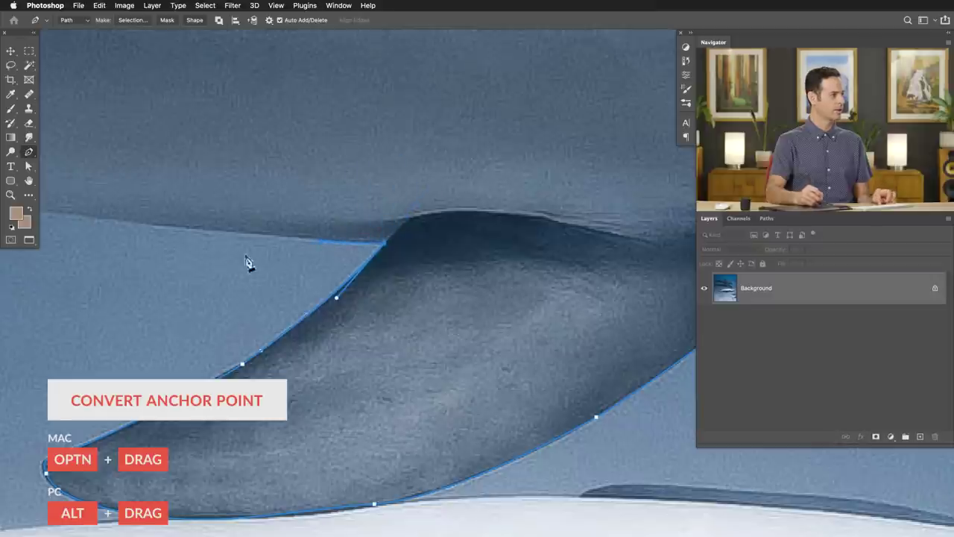
# - Extend the path with curved anchor points along the dolphin's belly, from the pectoral fin toward the tail
pyautogui.moveTo(215, 275); pyautogui.dragTo(423, 286)
pyautogui.moveTo(270, 225); pyautogui.dragTo(233, 219)
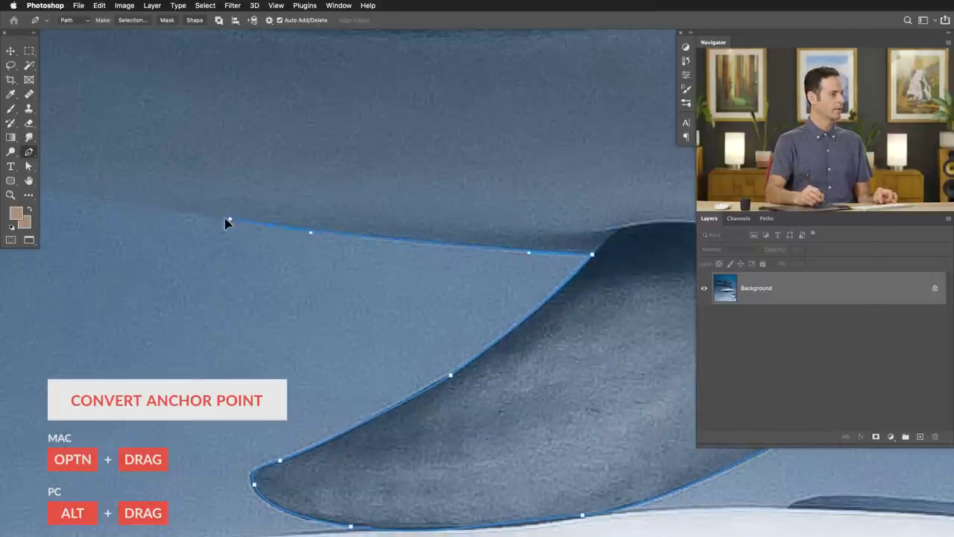
pyautogui.moveTo(170, 241); pyautogui.dragTo(542, 323)
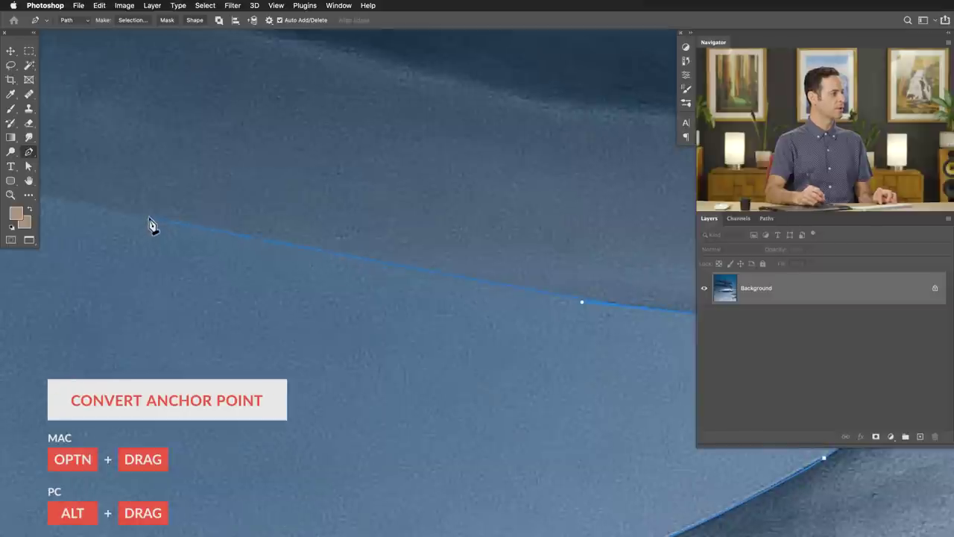
pyautogui.moveTo(112, 211); pyautogui.dragTo(100, 207)
pyautogui.moveTo(169, 258); pyautogui.dragTo(473, 337)
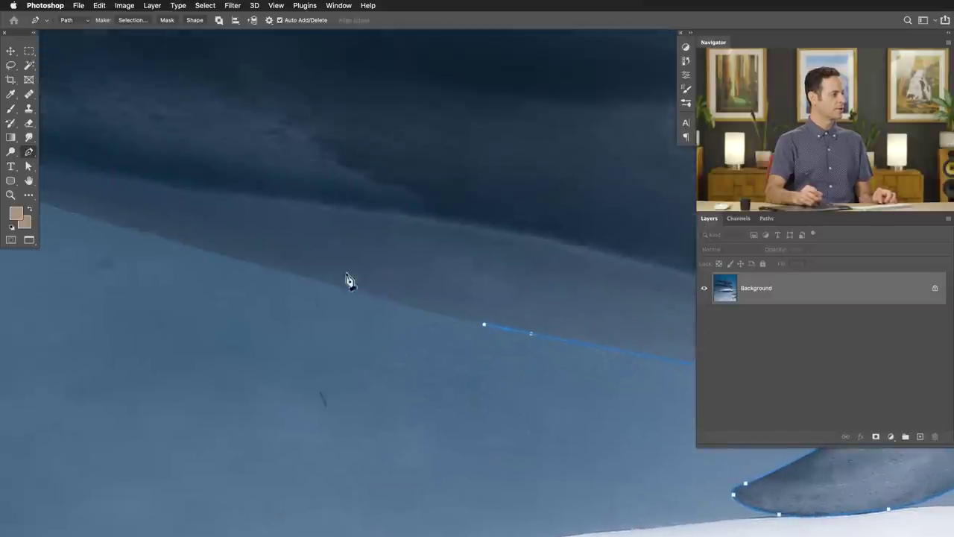
pyautogui.moveTo(203, 257); pyautogui.dragTo(130, 230)
# - Continue the path along the underside of the tail section to a corner anchor at the base of the lower fluke
pyautogui.moveTo(166, 283); pyautogui.dragTo(563, 401)
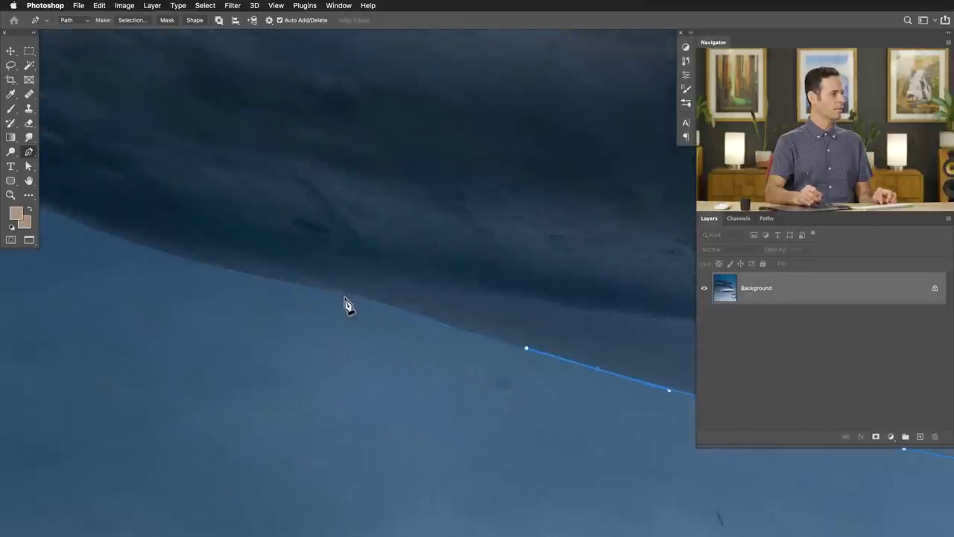
pyautogui.moveTo(330, 289); pyautogui.dragTo(301, 289)
pyautogui.moveTo(199, 308); pyautogui.dragTo(515, 386)
pyautogui.moveTo(330, 281); pyautogui.dragTo(235, 227)
pyautogui.moveTo(196, 284); pyautogui.dragTo(435, 307)
pyautogui.moveTo(313, 257); pyautogui.dragTo(269, 244)
pyautogui.click(205, 226)
# - Trace the lower tail fluke's outline out to its tip and back along its rear edge
pyautogui.moveTo(131, 299); pyautogui.dragTo(305, 287)
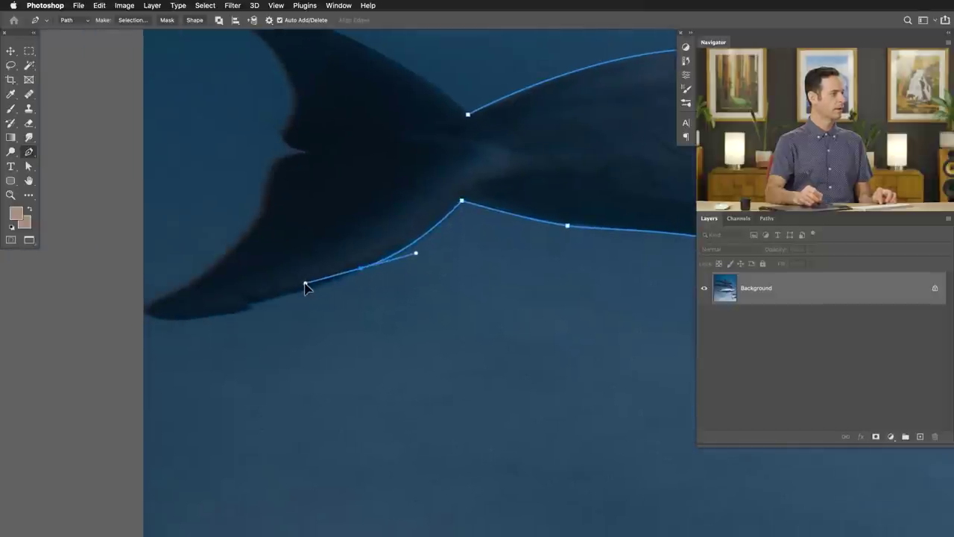
pyautogui.click(250, 304)
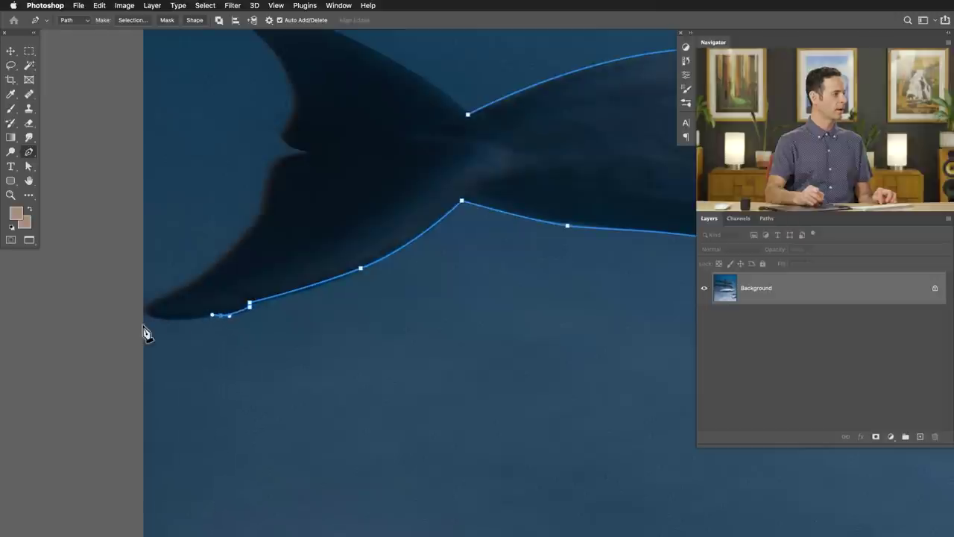
pyautogui.moveTo(151, 319); pyautogui.dragTo(138, 313)
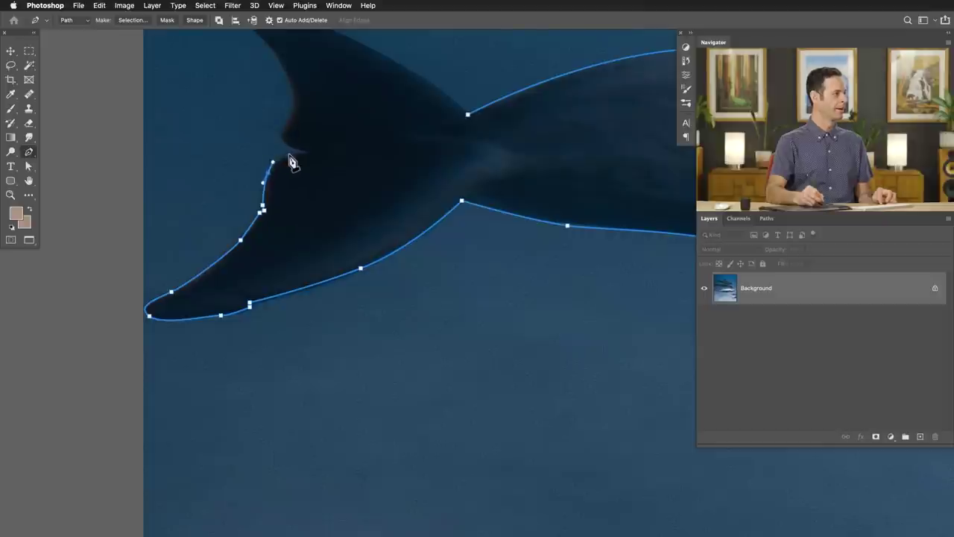
# - Trace the path through the notch between the flukes and up the upper fluke's rear edge to near its tip
pyautogui.moveTo(289, 156); pyautogui.dragTo(289, 202)
pyautogui.scroll(5, 314, 172)
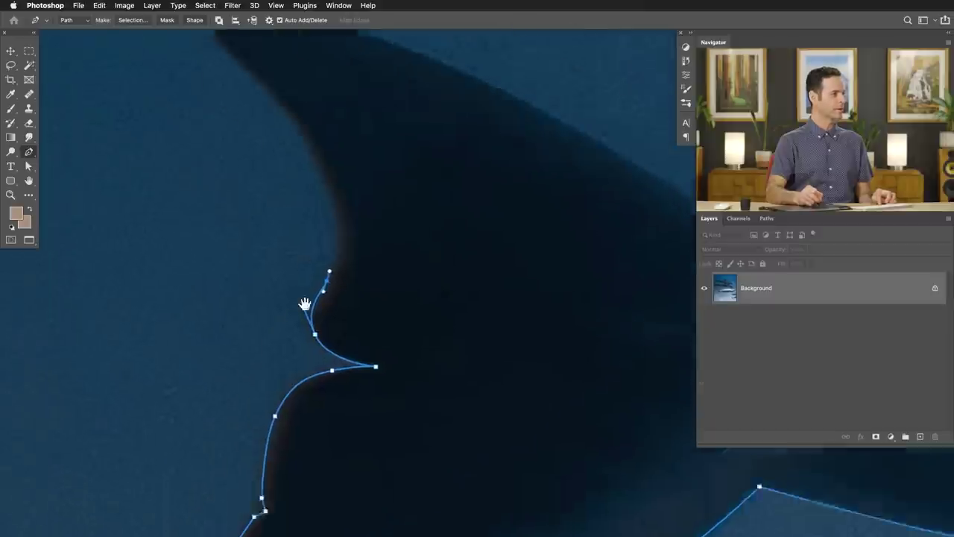
pyautogui.moveTo(319, 218); pyautogui.dragTo(197, 84)
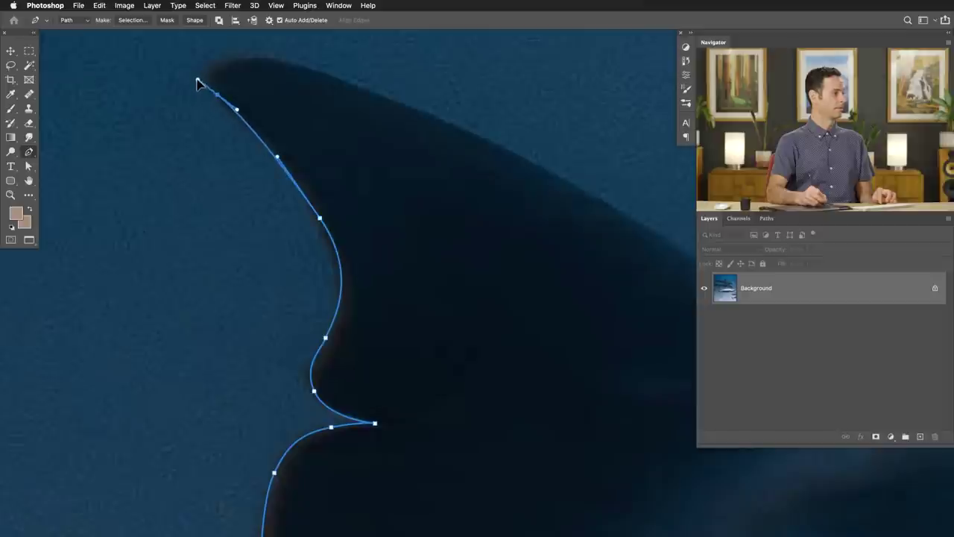
# - Curve the path around the upper fluke's tip and down its front edge, closing it at the starting anchor
pyautogui.moveTo(264, 57); pyautogui.dragTo(319, 76)
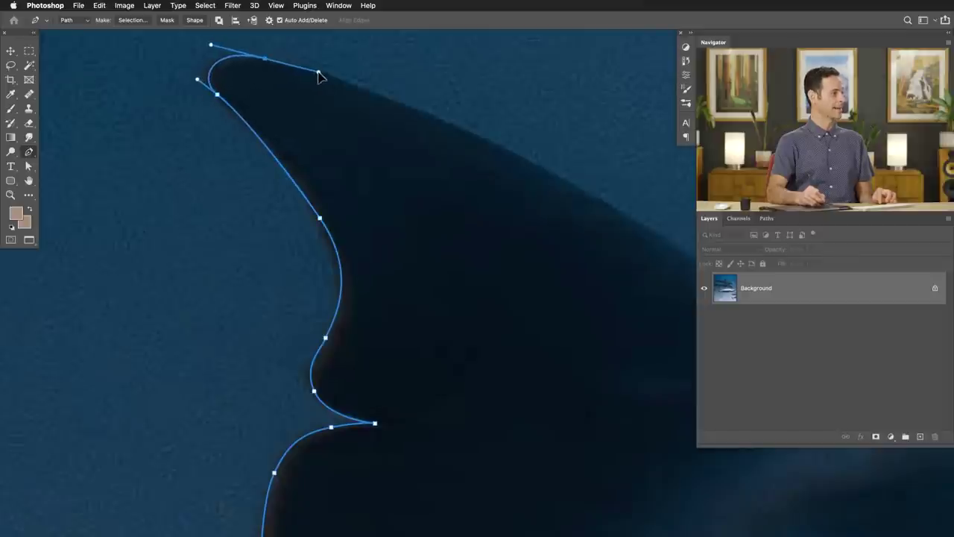
pyautogui.moveTo(410, 190); pyautogui.dragTo(220, 192)
pyautogui.moveTo(370, 176); pyautogui.dragTo(460, 238)
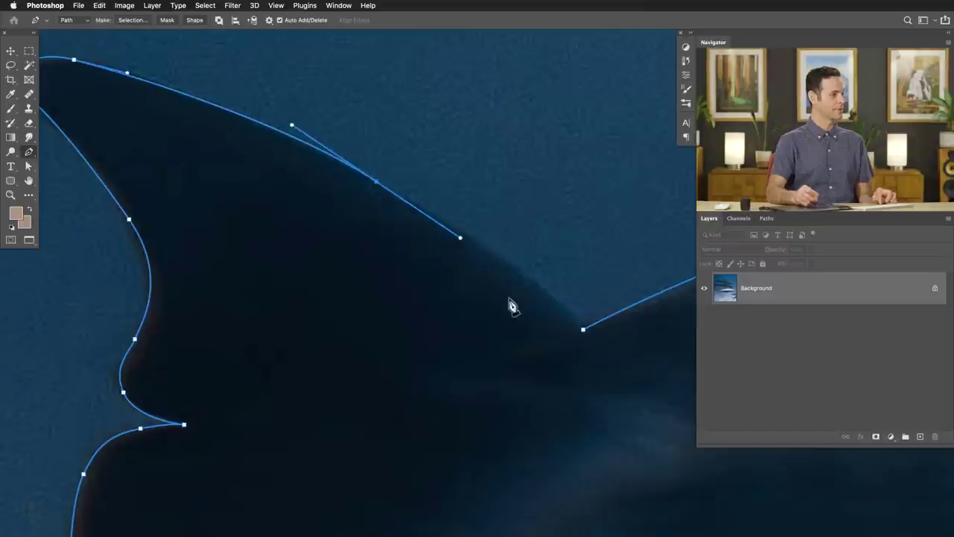
pyautogui.click(584, 331)
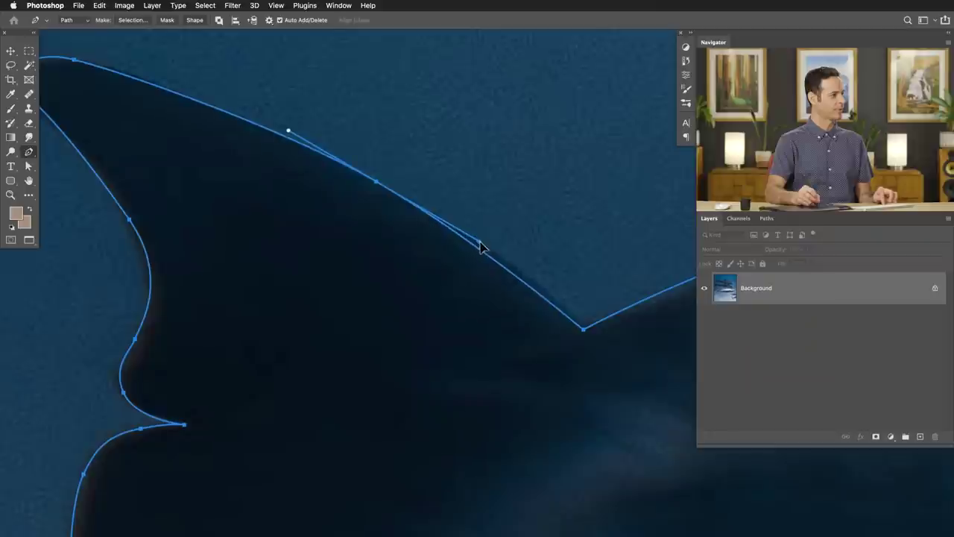
# - Adjust the direction handles of the anchor on the upper fluke's front edge so the curve follows the fluke closely
pyautogui.moveTo(482, 246); pyautogui.dragTo(497, 248)
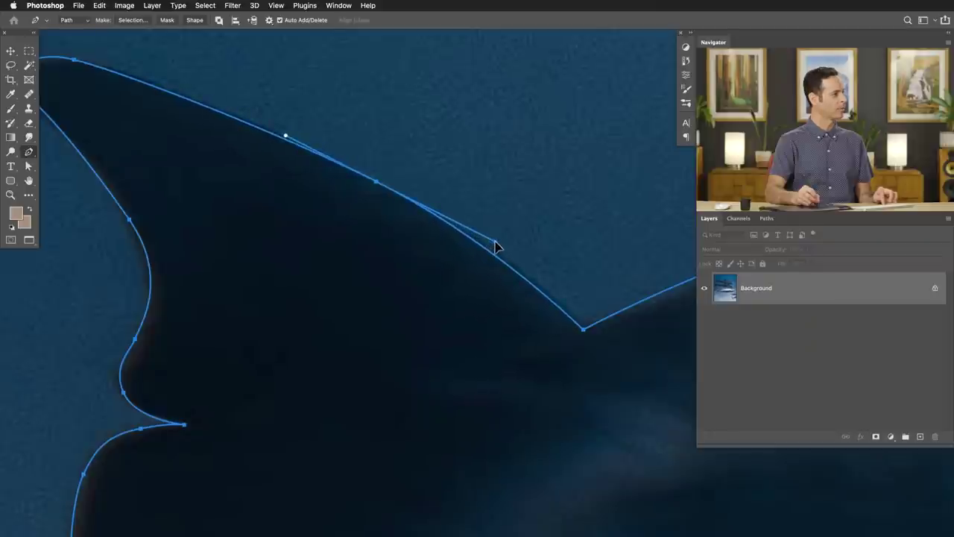
pyautogui.press('space')
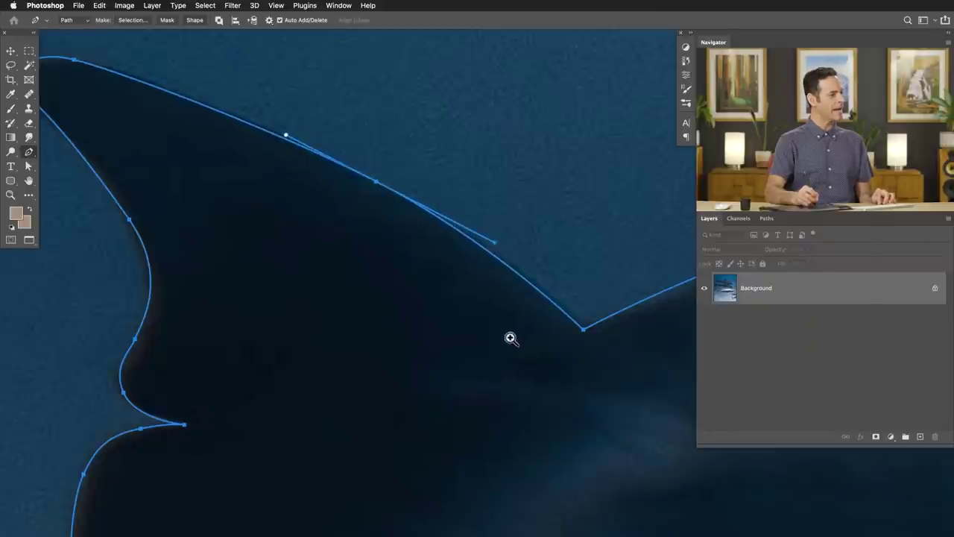
pyautogui.moveTo(510, 338); pyautogui.dragTo(480, 340)
pyautogui.keyDown('super'); pyautogui.click(496, 370); pyautogui.keyUp('super')
pyautogui.moveTo(591, 475); pyautogui.dragTo(589, 472)
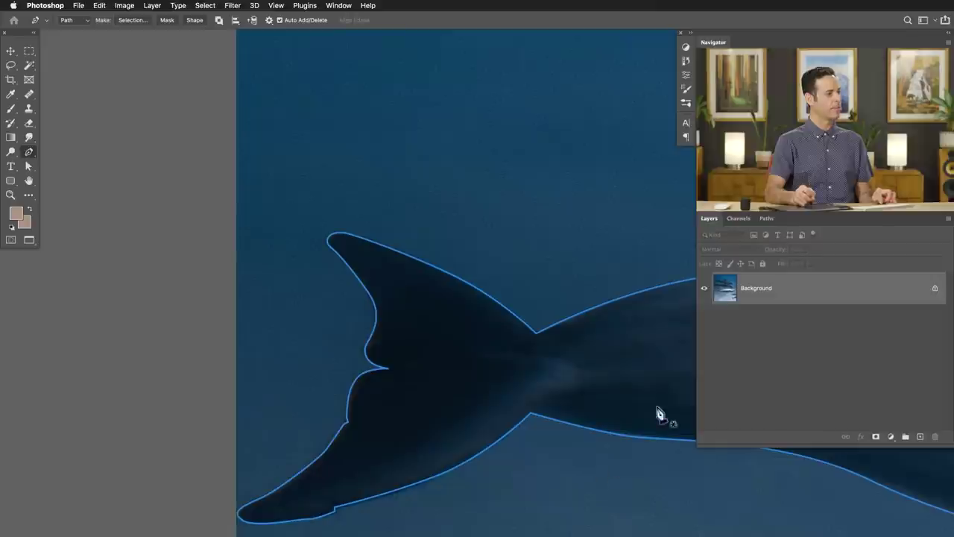
# - Display the document's paths and save the traced work path under the name Dolphin
pyautogui.click(764, 218)
pyautogui.click(750, 277)
pyautogui.moveTo(592, 362); pyautogui.dragTo(239, 294)
pyautogui.moveTo(516, 322); pyautogui.dragTo(484, 319)
pyautogui.scroll(-6, 483, 319)
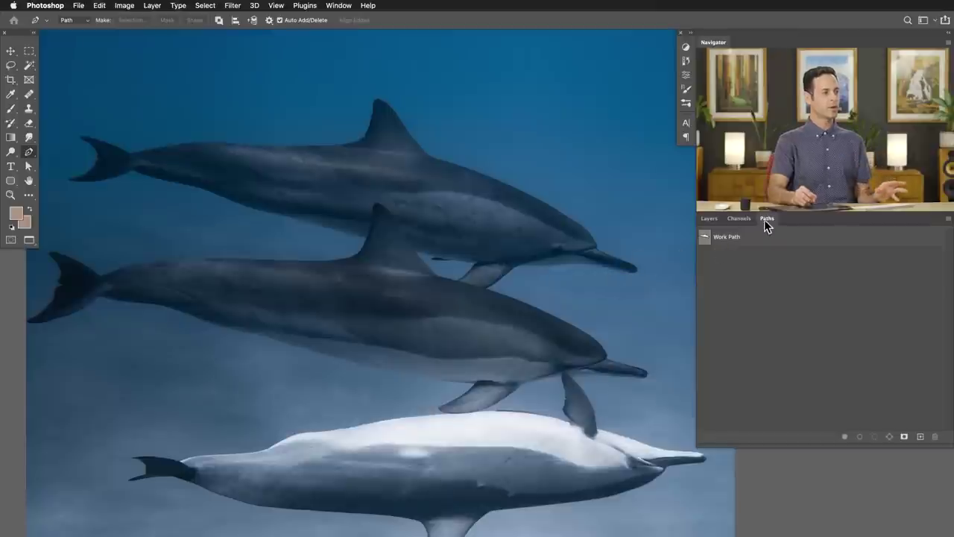
pyautogui.click(338, 5)
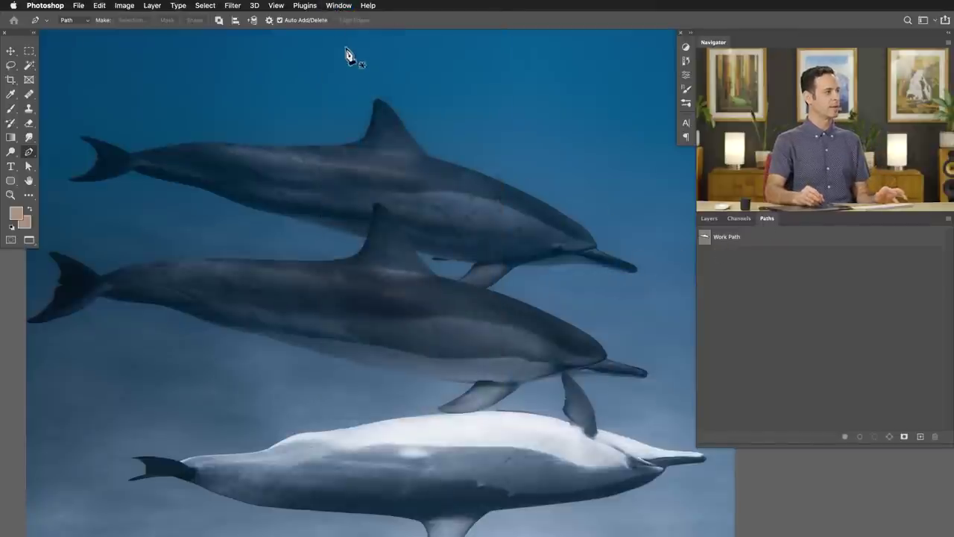
pyautogui.click(338, 5)
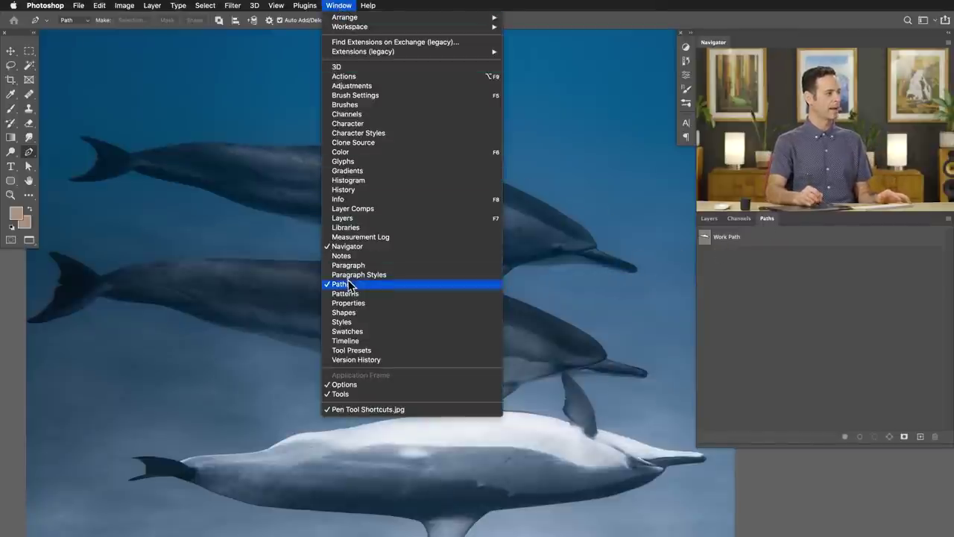
pyautogui.click(717, 290)
pyautogui.click(754, 238)
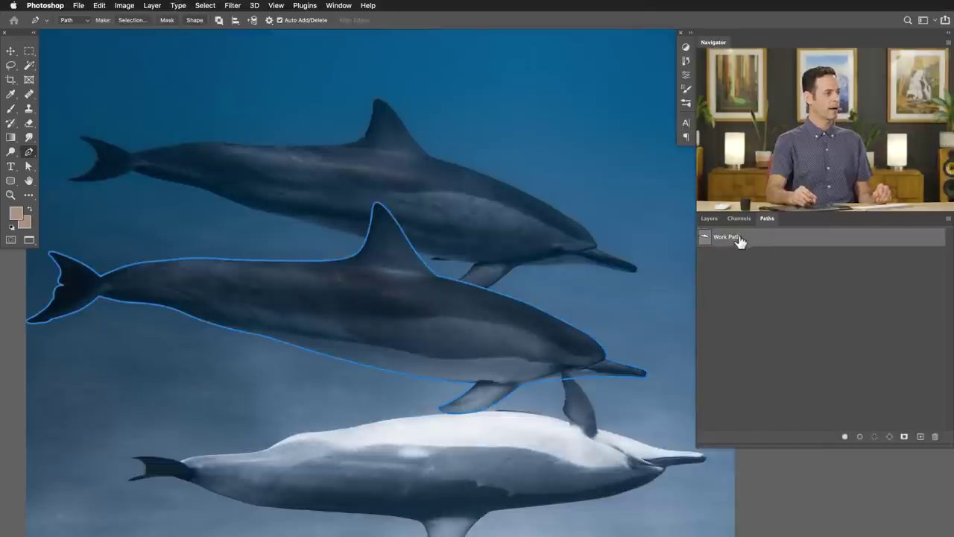
pyautogui.doubleClick(744, 240)
pyautogui.write('Dolphin')
pyautogui.press('Return')
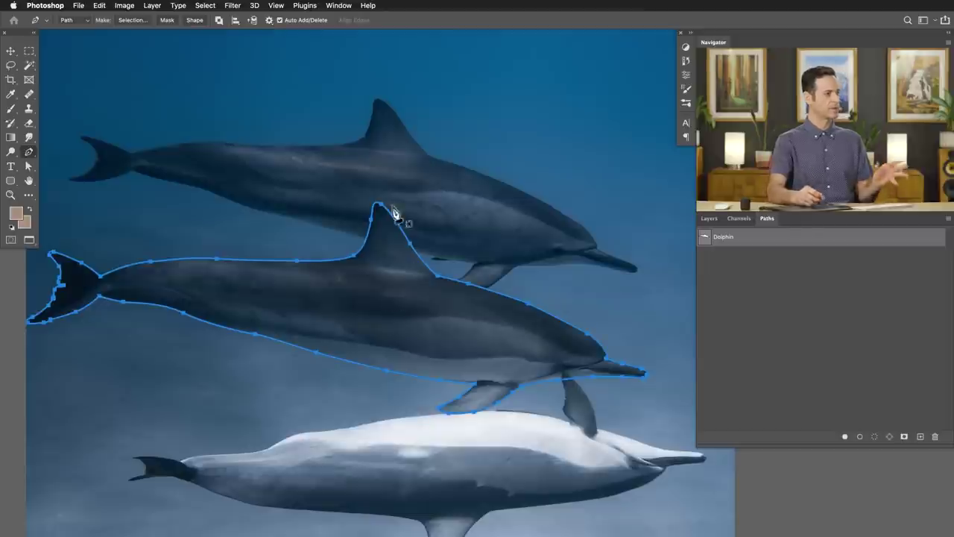
# - Show and hide the Dolphin path's anchor points by selecting and deselecting it with the Direct Selection tool
pyautogui.click(720, 287)
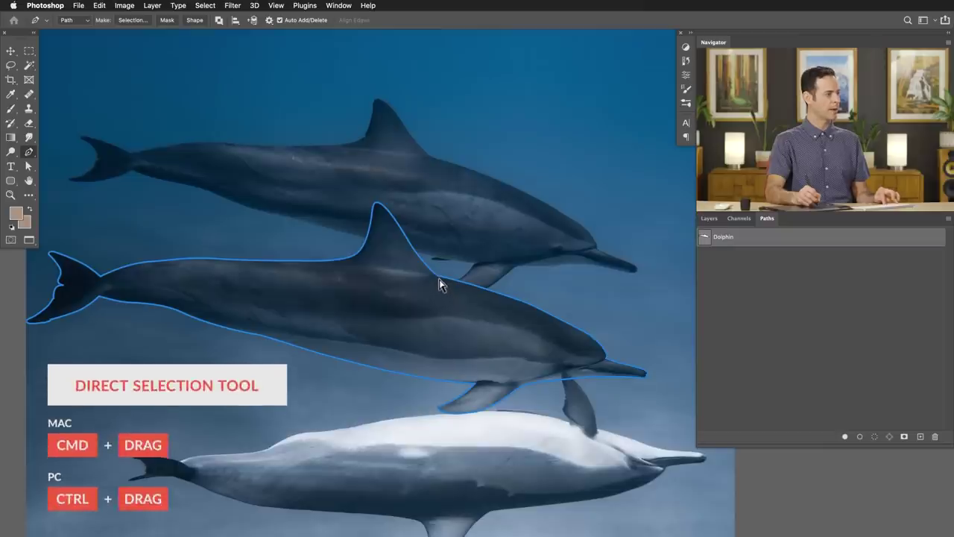
pyautogui.keyDown('super'); pyautogui.click(442, 278); pyautogui.keyUp('super')
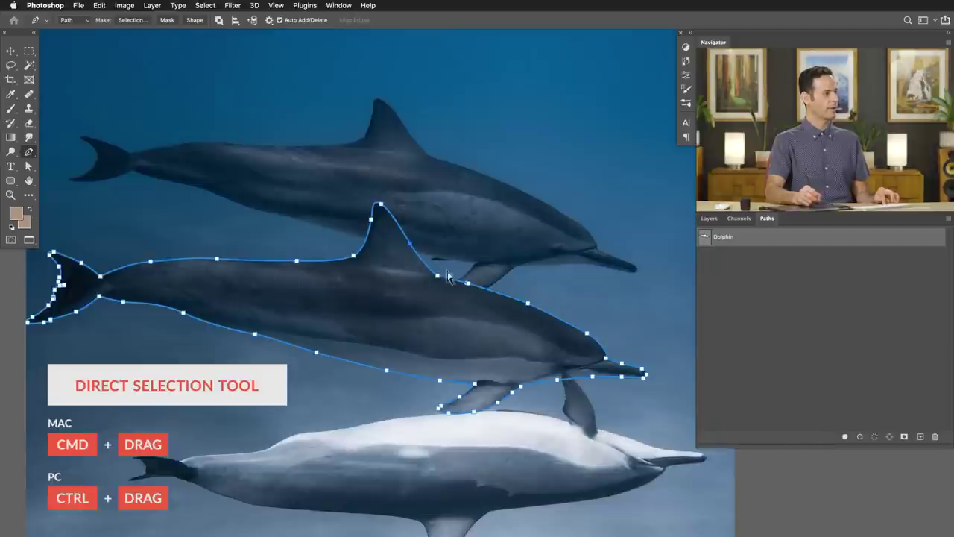
pyautogui.moveTo(401, 214)
pyautogui.mouseDown()
pyautogui.moveTo(426, 192)
pyautogui.moveTo(395, 222)
pyautogui.moveTo(383, 178)
pyautogui.moveTo(393, 216)
pyautogui.moveTo(412, 225)
pyautogui.mouseUp()
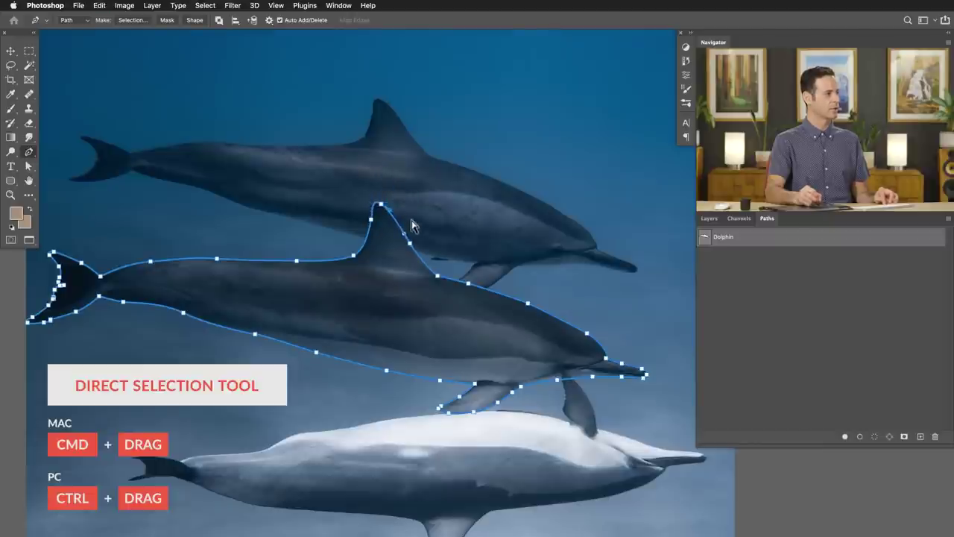
pyautogui.keyDown('super'); pyautogui.click(543, 274); pyautogui.keyUp('super')
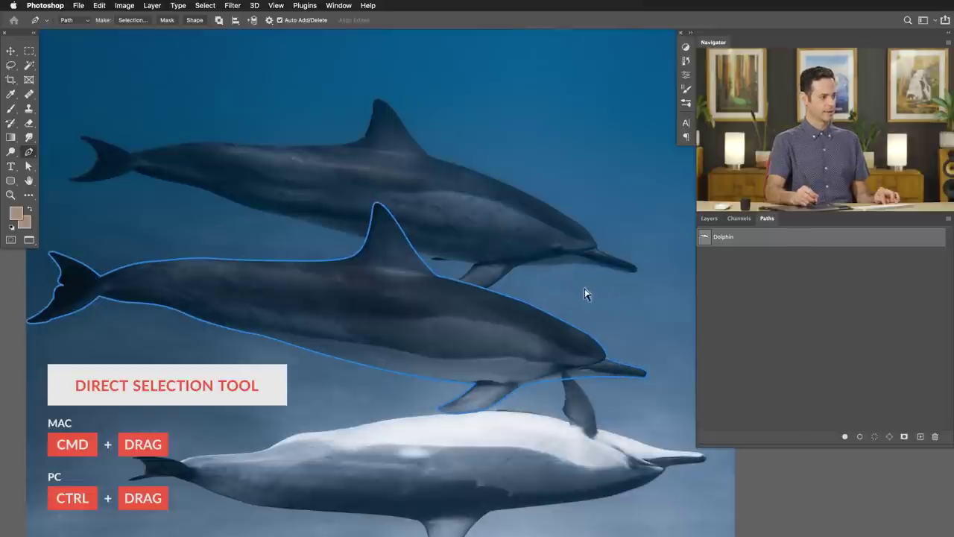
pyautogui.keyDown('super'); pyautogui.click(522, 306); pyautogui.keyUp('super')
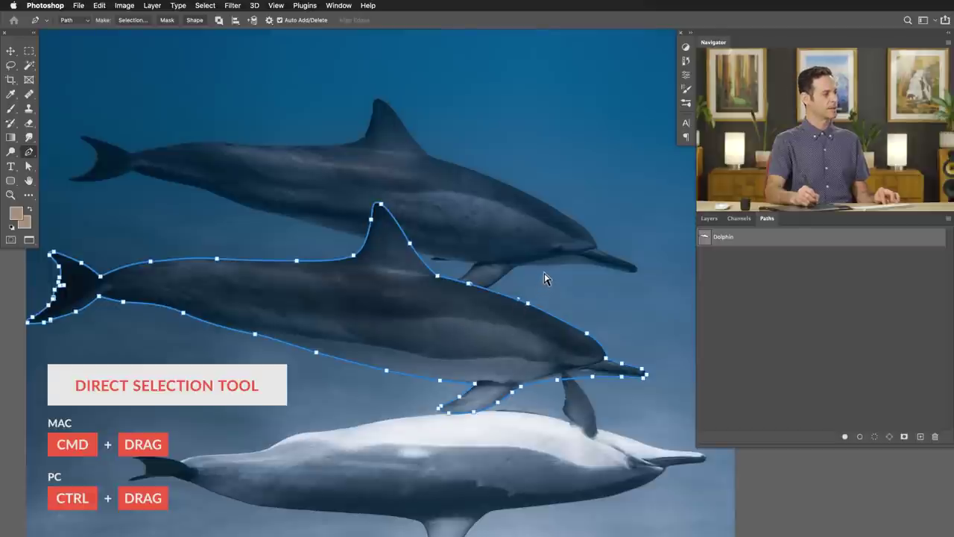
pyautogui.keyDown('super'); pyautogui.click(546, 282); pyautogui.keyUp('super')
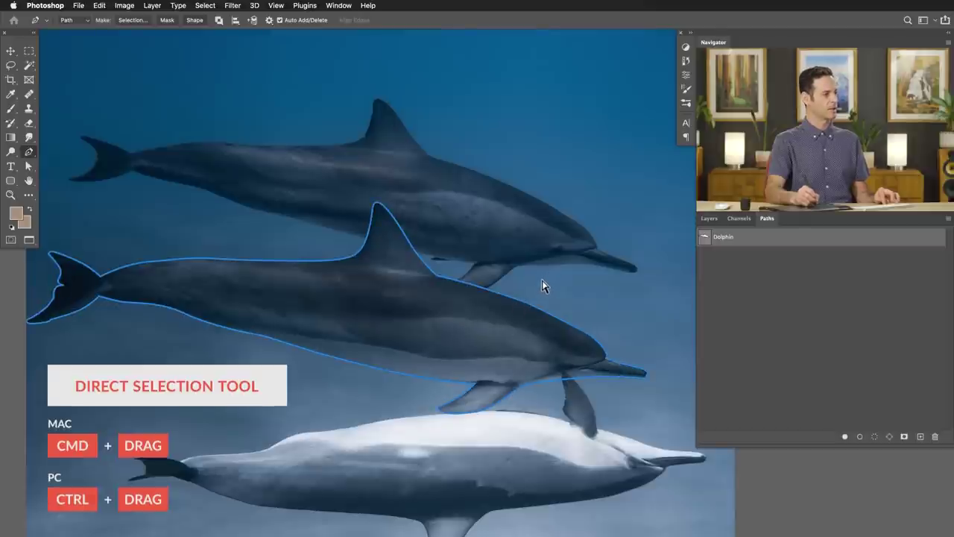
# - Create a new path and draw an open curve with three anchors above the upper dolphin's back
pyautogui.click(921, 438)
pyautogui.keyDown('super'); pyautogui.click(462, 200); pyautogui.keyUp('super')
pyautogui.moveTo(477, 207)
pyautogui.mouseDown()
pyautogui.moveTo(293, 352)
pyautogui.moveTo(277, 343)
pyautogui.mouseUp()
pyautogui.moveTo(296, 257); pyautogui.dragTo(282, 203)
pyautogui.moveTo(313, 136); pyautogui.dragTo(337, 104)
pyautogui.moveTo(460, 128); pyautogui.dragTo(498, 127)
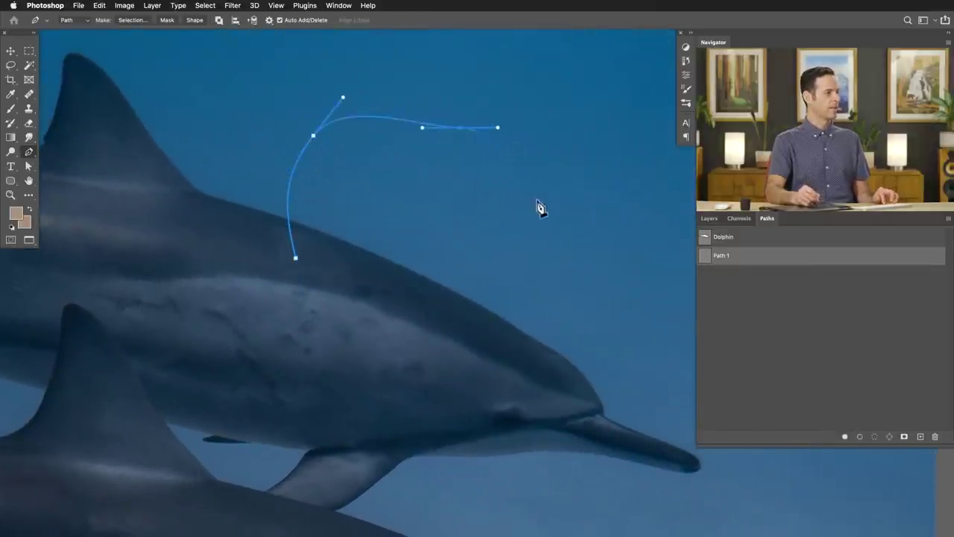
# - Try to continue the reselected open curve by placing anchors away from its endpoint
pyautogui.click(753, 299)
pyautogui.click(747, 255)
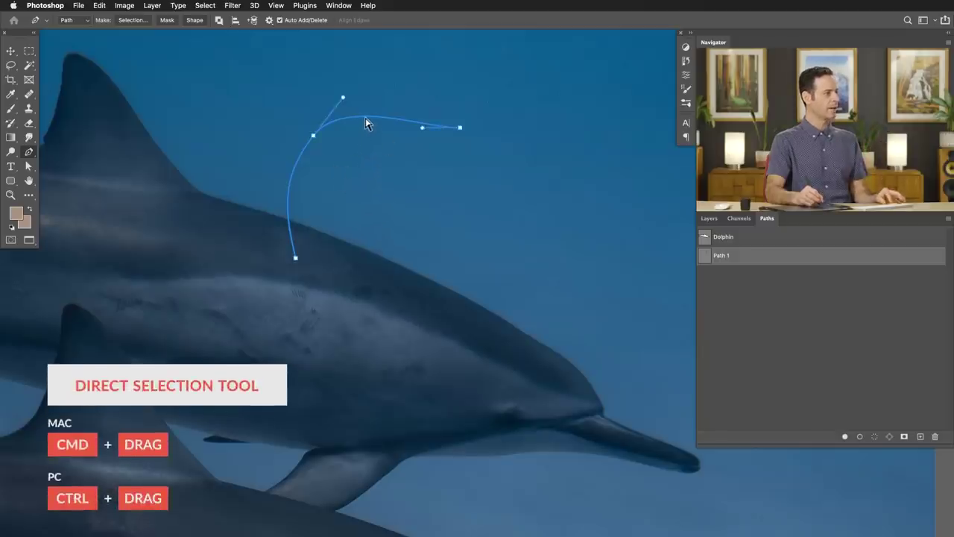
pyautogui.click(511, 152)
pyautogui.click(514, 201)
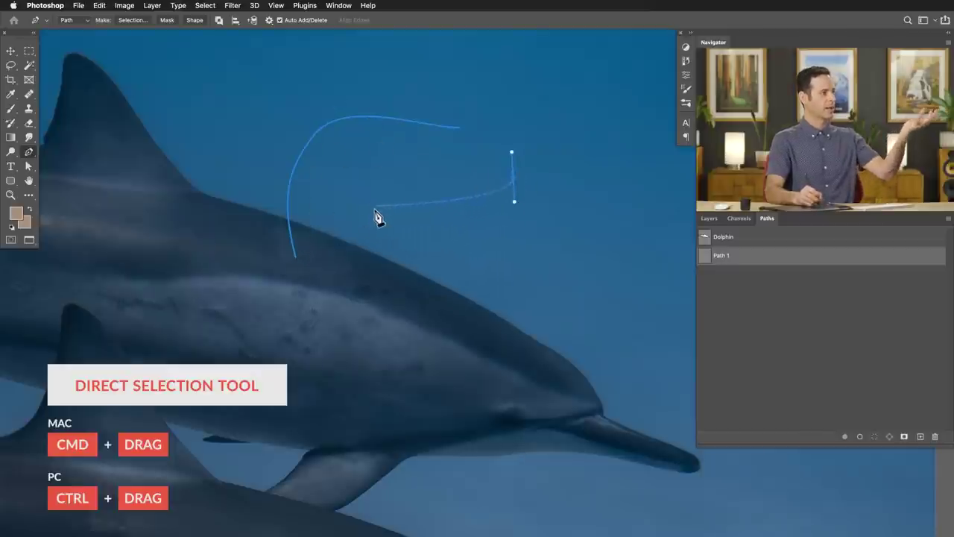
pyautogui.press('super+z')
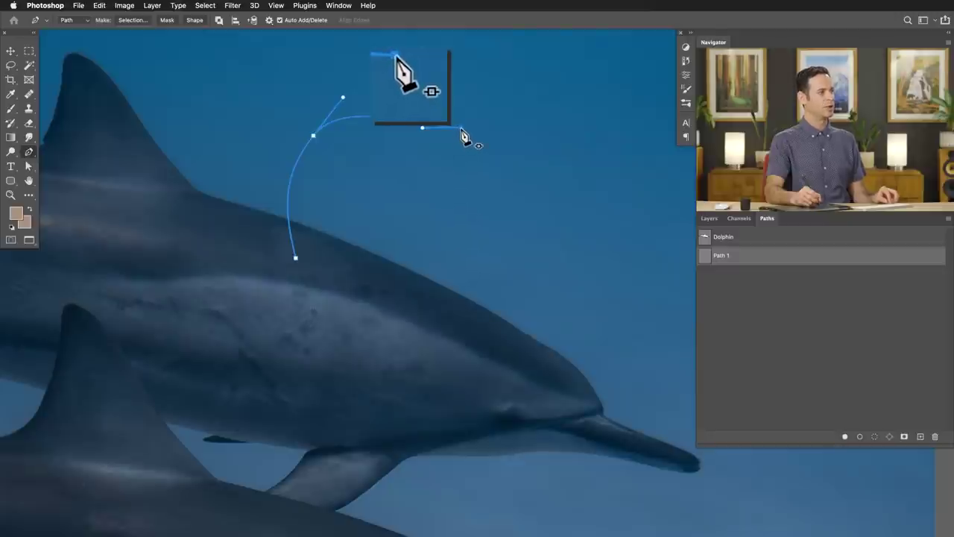
# - Resume the open curve from its end anchor, continue it around an inner notch, and close it at the first anchor
pyautogui.press('Escape')
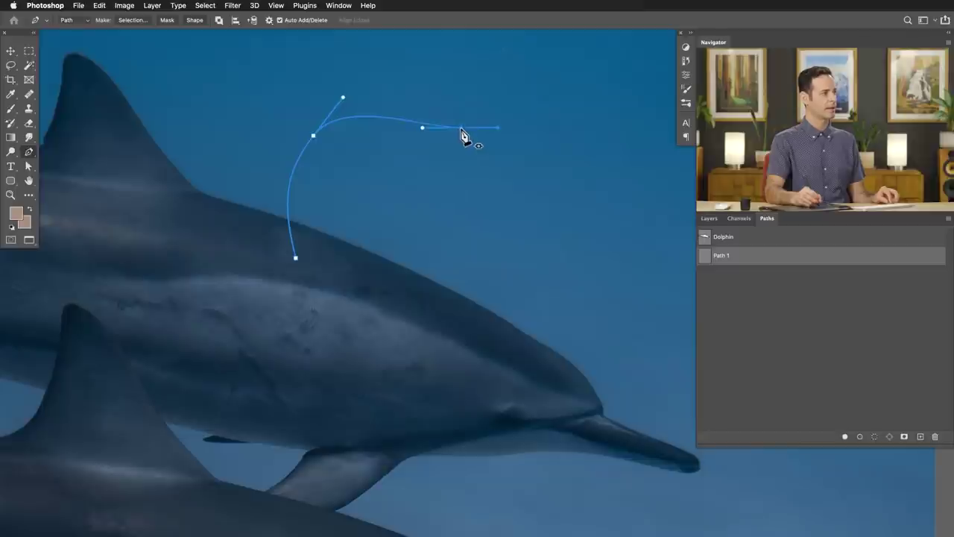
pyautogui.moveTo(539, 176); pyautogui.dragTo(539, 210)
pyautogui.moveTo(451, 218); pyautogui.dragTo(372, 217)
pyautogui.moveTo(358, 295); pyautogui.dragTo(308, 283)
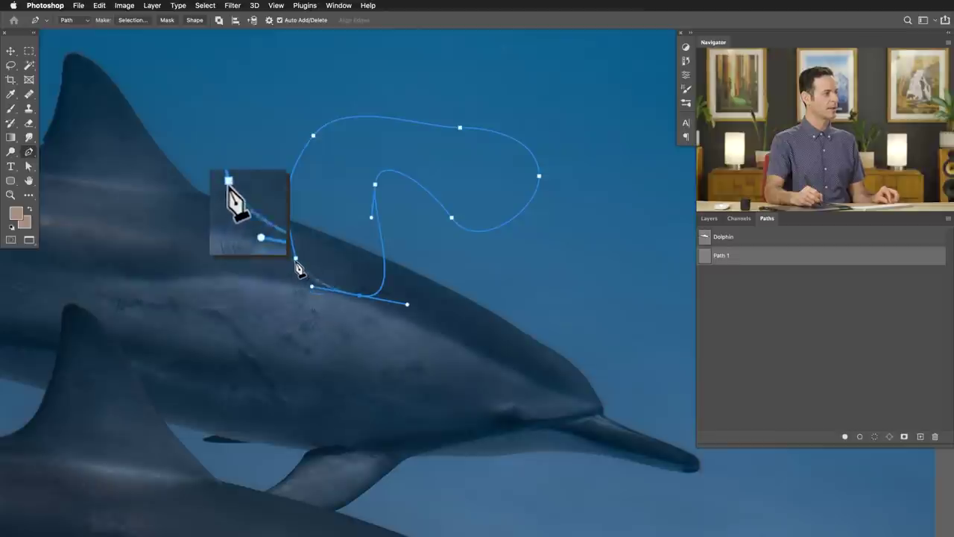
pyautogui.click(298, 266)
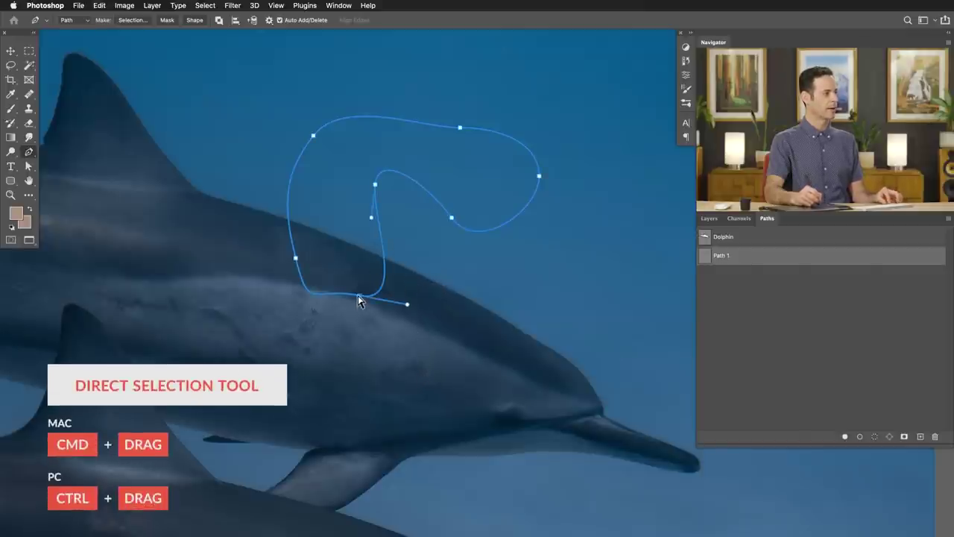
# - Reshape the closed practice path by moving its lowest anchor down, bending the upper segment, and raising the upper-left anchor
pyautogui.moveTo(340, 299); pyautogui.dragTo(370, 330)
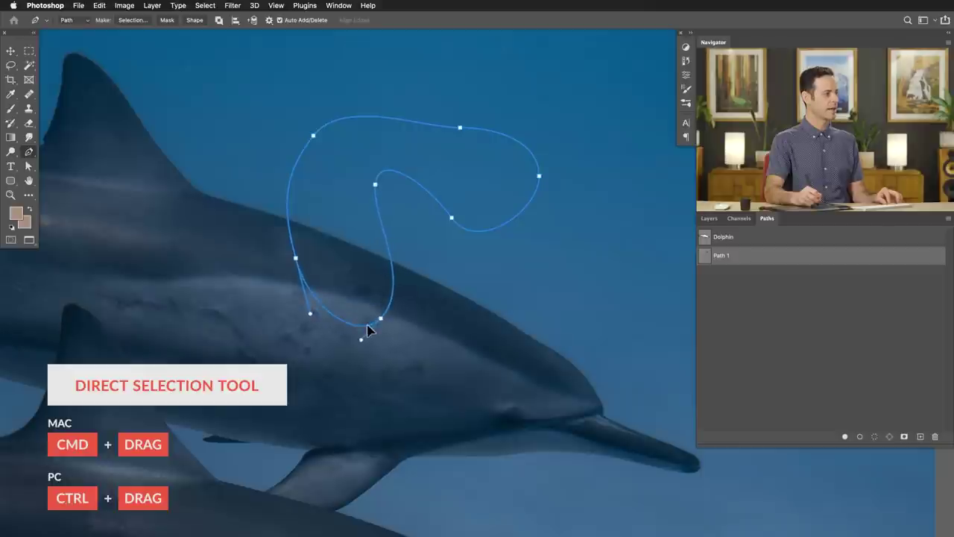
pyautogui.moveTo(350, 121); pyautogui.dragTo(376, 129)
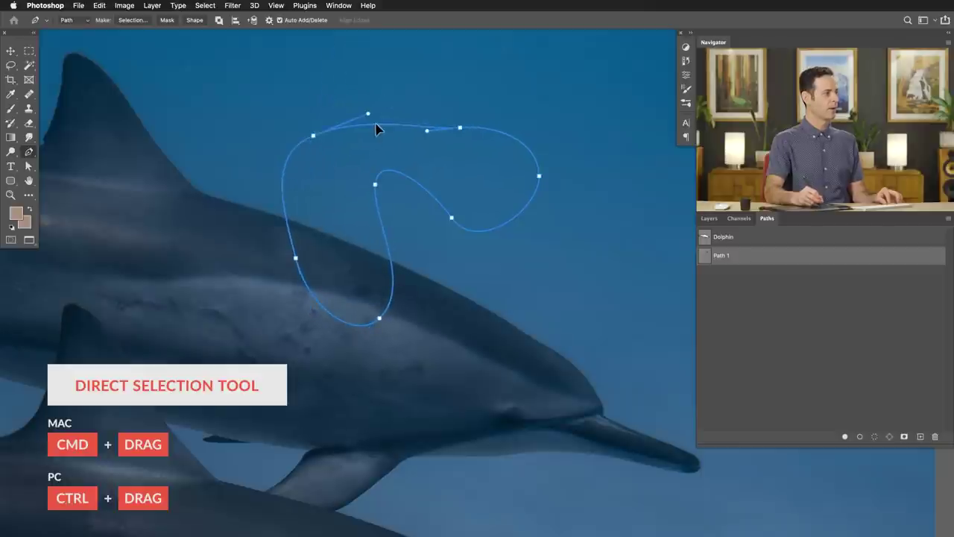
pyautogui.moveTo(311, 133); pyautogui.dragTo(303, 109)
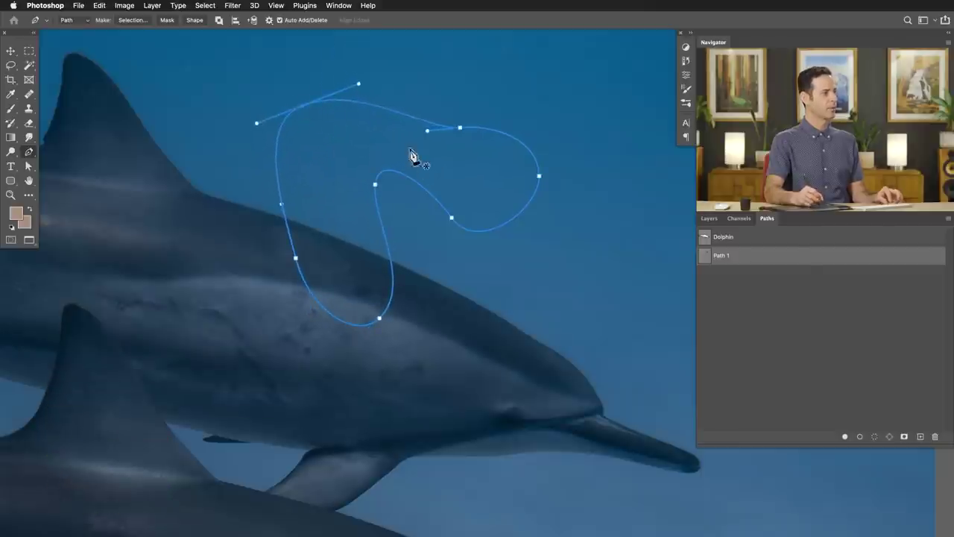
# - Convert the practice path's inner notch anchor and the three anchors around its right lobe to corner points
pyautogui.keyDown('alt'); pyautogui.click(376, 186); pyautogui.keyUp('alt')
pyautogui.keyDown('alt'); pyautogui.click(451, 219); pyautogui.keyUp('alt')
pyautogui.keyDown('alt'); pyautogui.click(539, 178); pyautogui.keyUp('alt')
pyautogui.keyDown('alt'); pyautogui.click(461, 128); pyautogui.keyUp('alt')
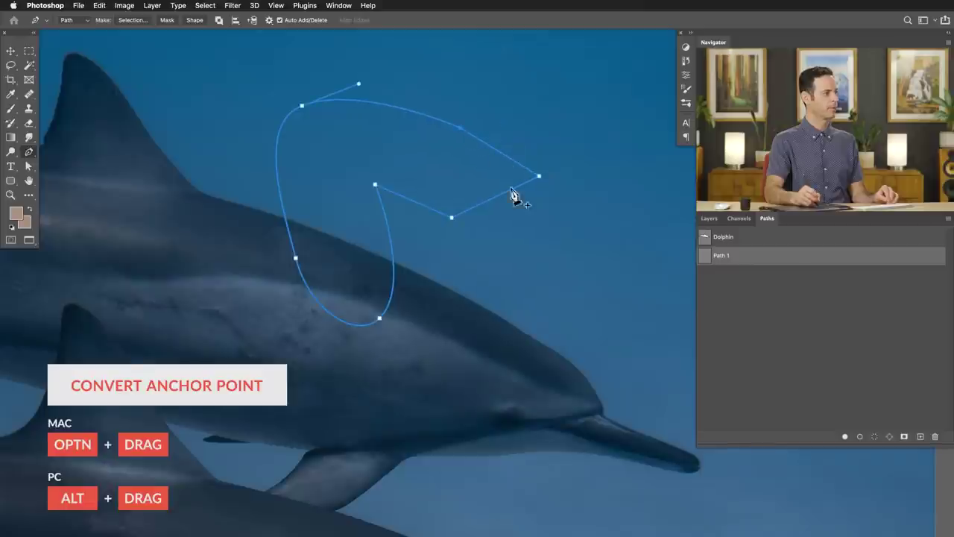
# - Pull new direction handles out of the notch anchor and the right lobe's corner anchors to make them smooth again
pyautogui.moveTo(483, 203); pyautogui.dragTo(477, 207)
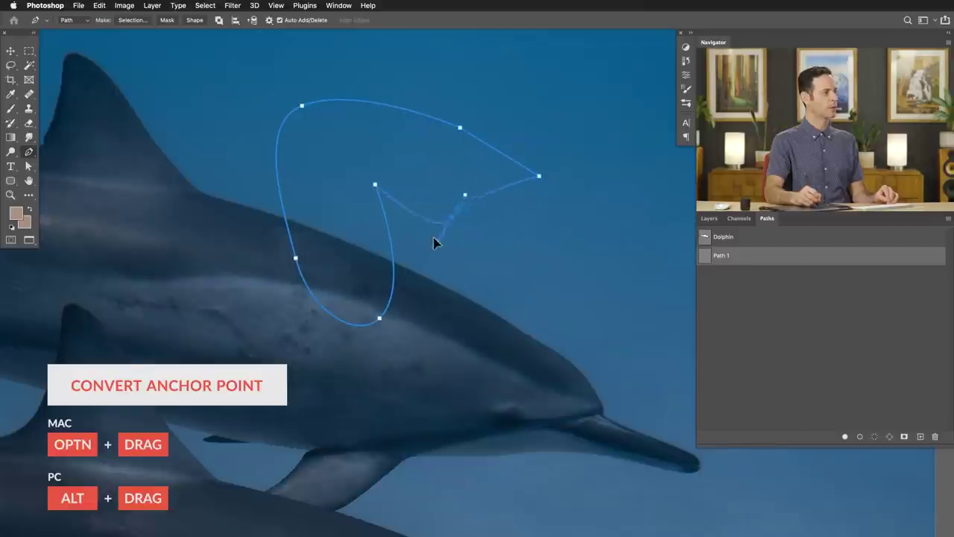
pyautogui.moveTo(376, 188); pyautogui.dragTo(348, 226)
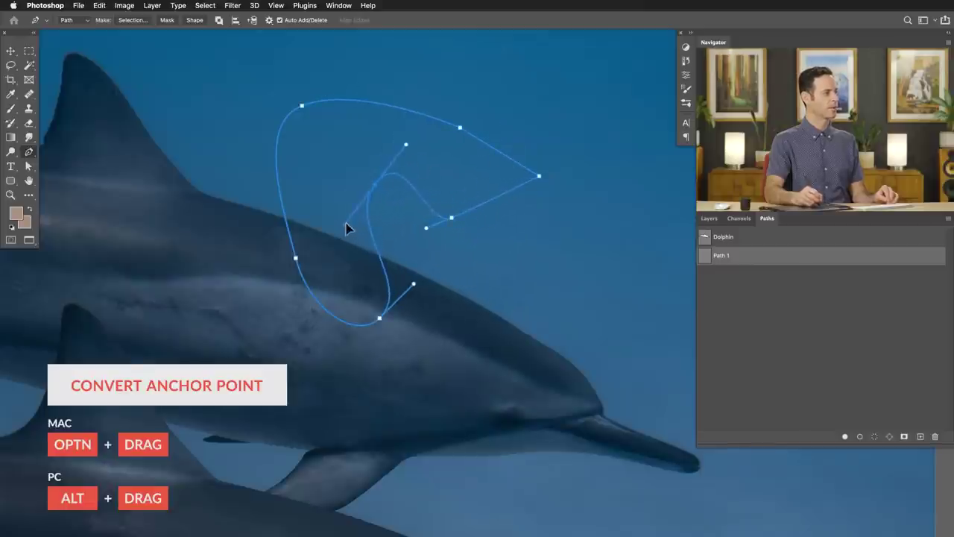
pyautogui.keyDown('super'); pyautogui.click(544, 165); pyautogui.keyUp('super')
pyautogui.press('super+z')
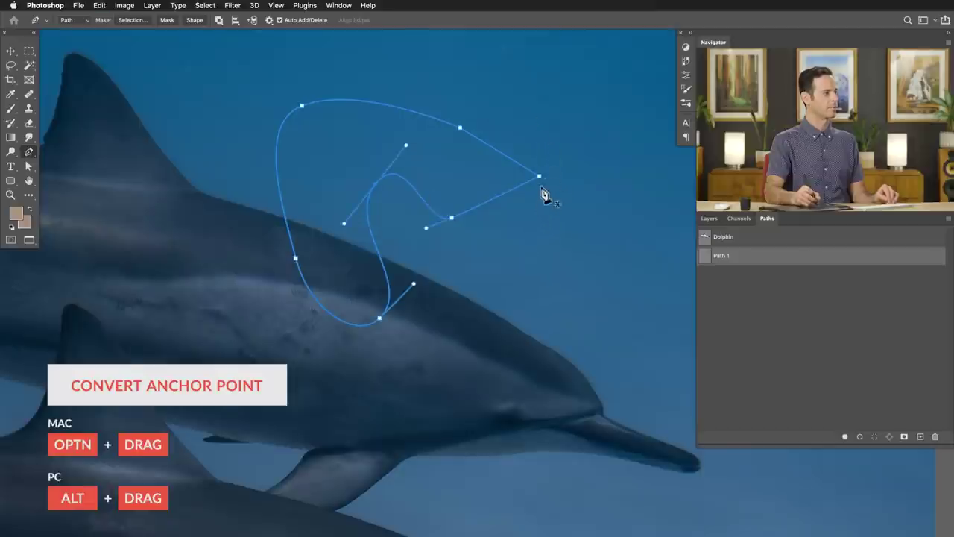
pyautogui.moveTo(540, 176); pyautogui.dragTo(557, 238)
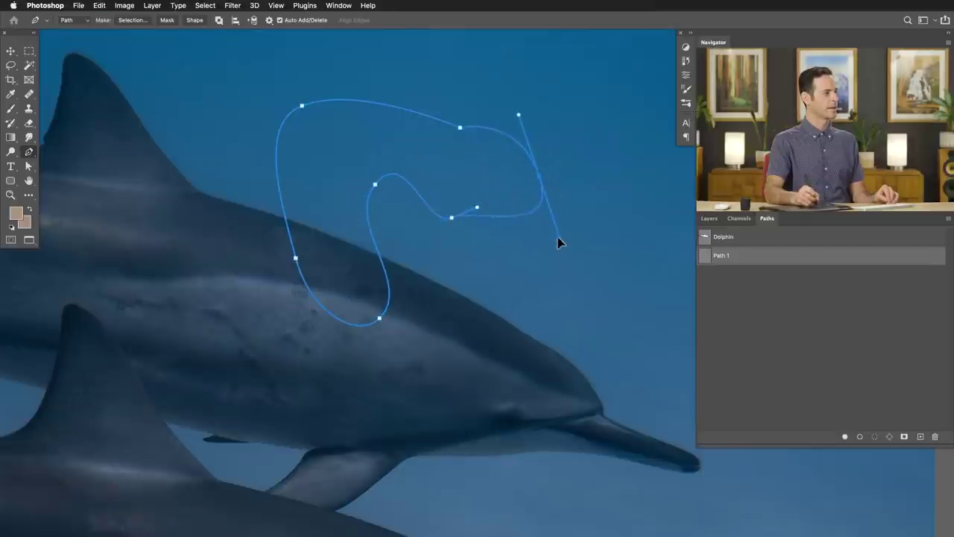
pyautogui.moveTo(460, 126); pyautogui.dragTo(485, 162)
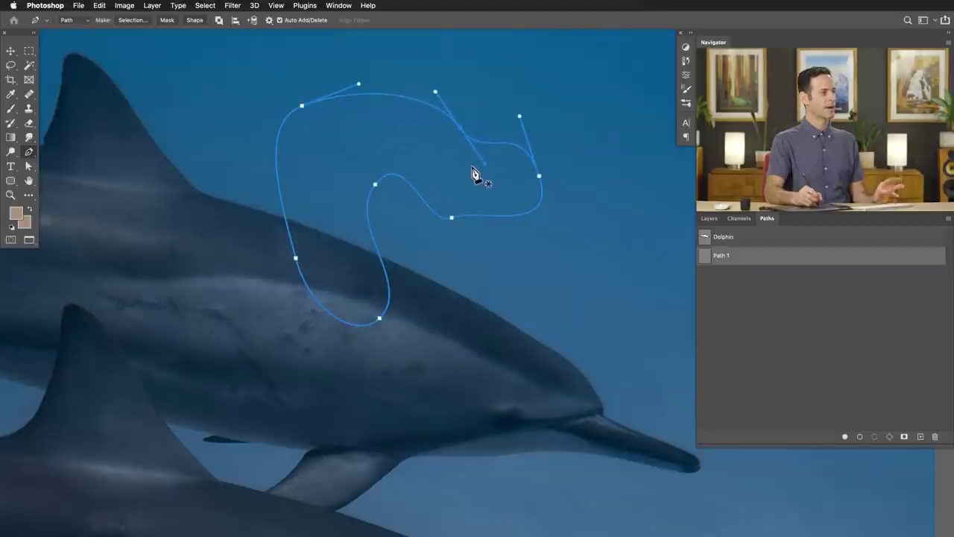
# - Delete the practice path's inner notch anchor, and convert its two neighbouring anchors to corners and back to smooth points
pyautogui.click(376, 186)
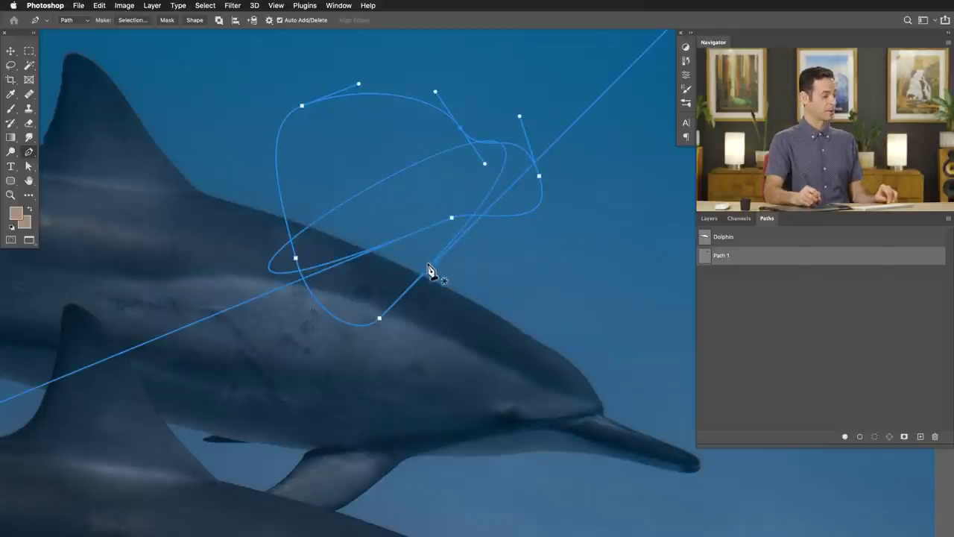
pyautogui.moveTo(379, 319); pyautogui.dragTo(381, 322)
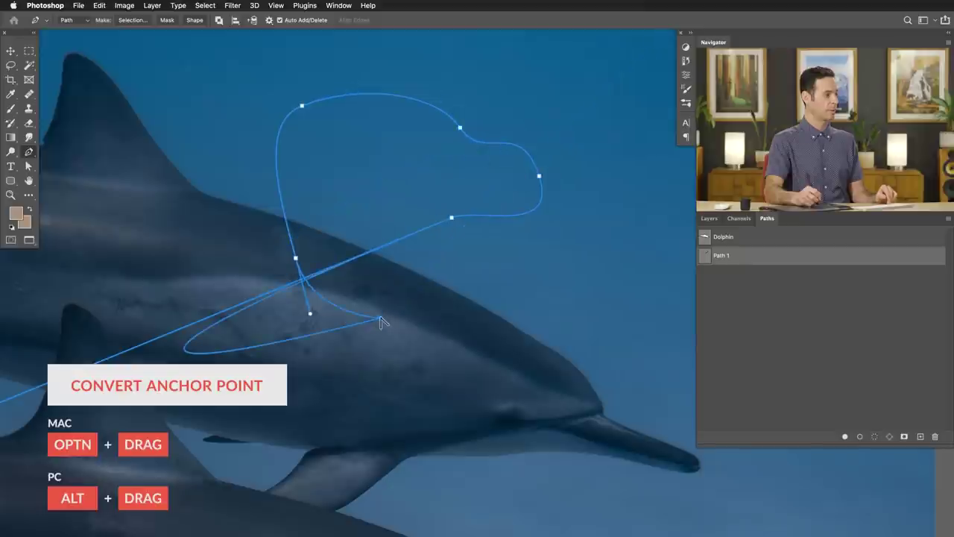
pyautogui.keyDown('alt'); pyautogui.click(452, 219); pyautogui.keyUp('alt')
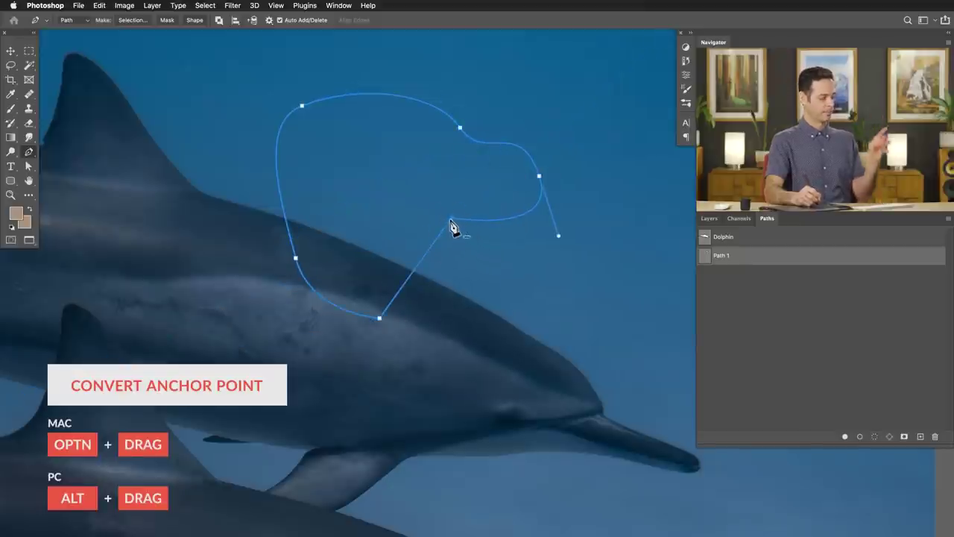
pyautogui.moveTo(458, 219); pyautogui.dragTo(402, 249)
pyautogui.moveTo(378, 322); pyautogui.dragTo(337, 336)
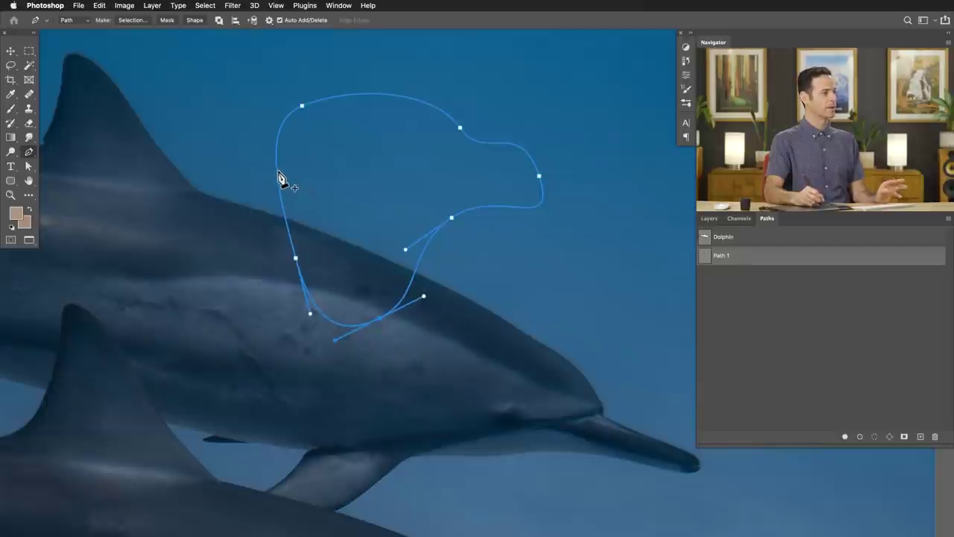
# - Bend the practice path's left segment outward, and delete the practice path, Path 1
pyautogui.click(277, 172)
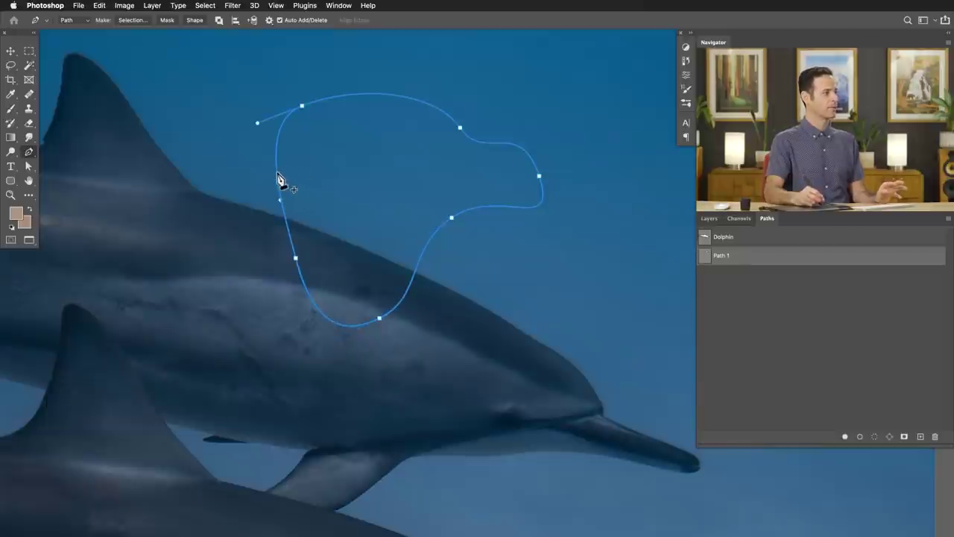
pyautogui.moveTo(276, 172); pyautogui.dragTo(219, 181)
pyautogui.moveTo(761, 264); pyautogui.dragTo(934, 436)
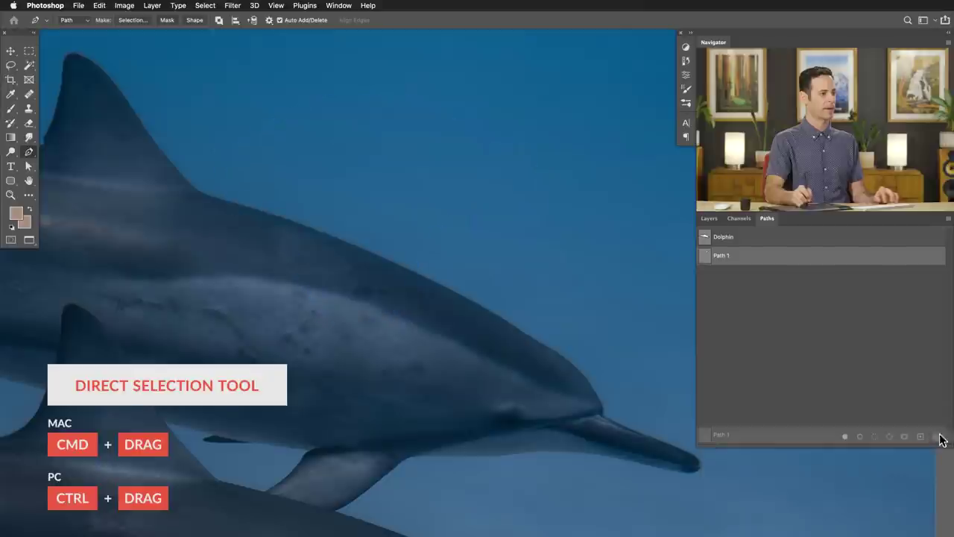
# - Convert the Dolphin path to a new anti-aliased selection with a 1-pixel feather, and mask the Background layer with it
pyautogui.click(732, 239)
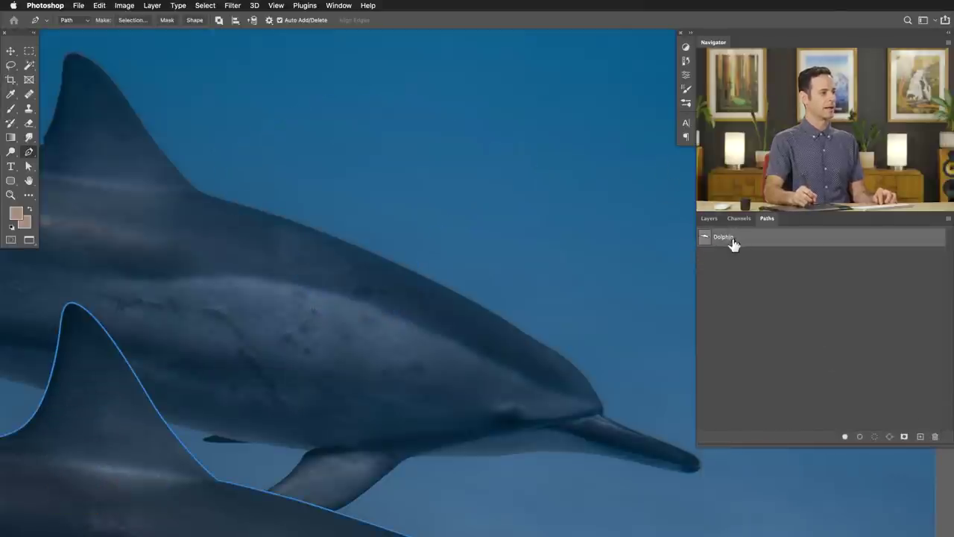
pyautogui.moveTo(562, 316); pyautogui.dragTo(498, 324)
pyautogui.moveTo(497, 332); pyautogui.dragTo(500, 223)
pyautogui.moveTo(501, 296); pyautogui.dragTo(512, 294)
pyautogui.rightClick(771, 238)
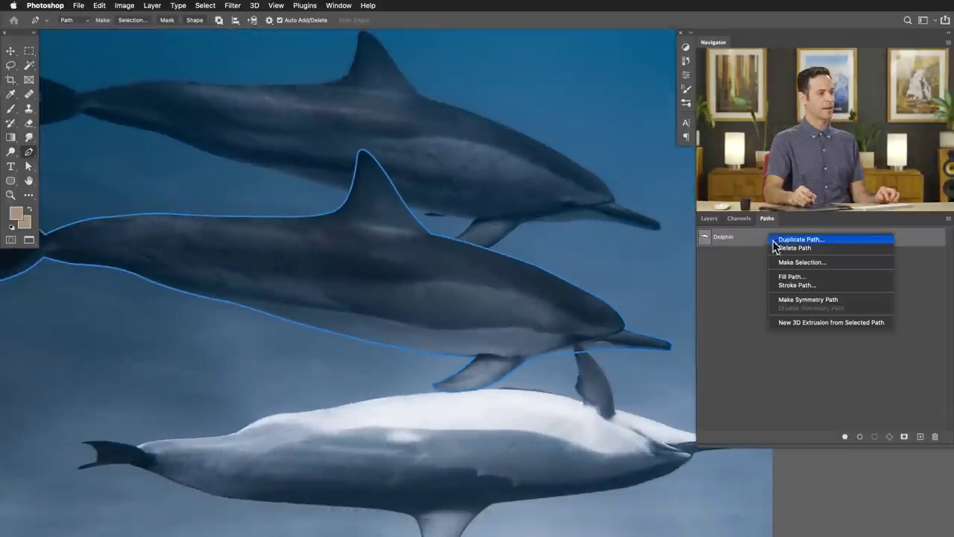
pyautogui.click(534, 298)
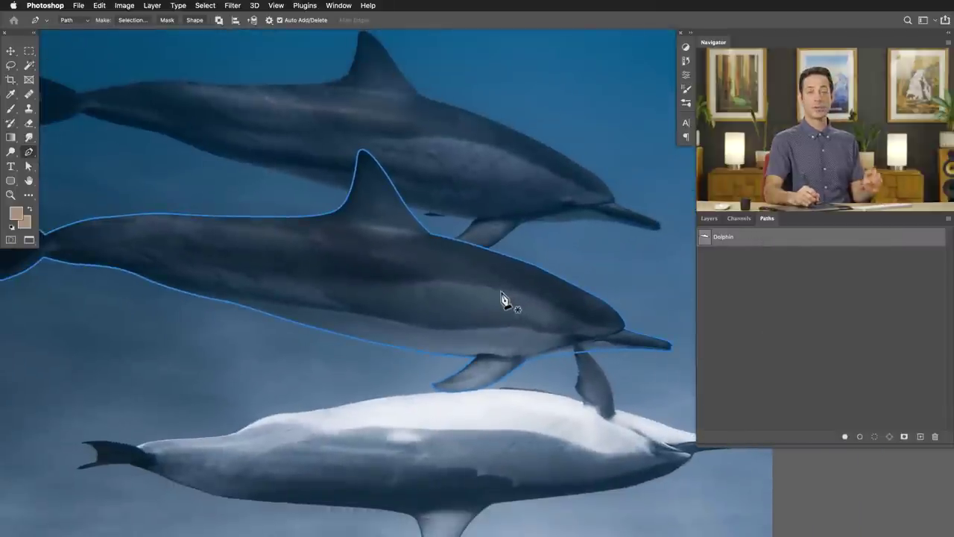
pyautogui.rightClick(439, 257)
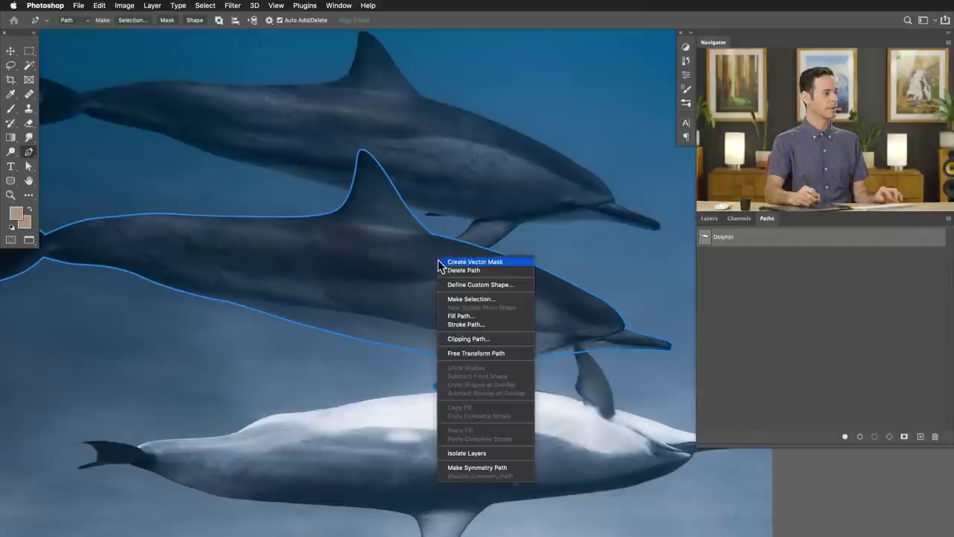
pyautogui.click(482, 299)
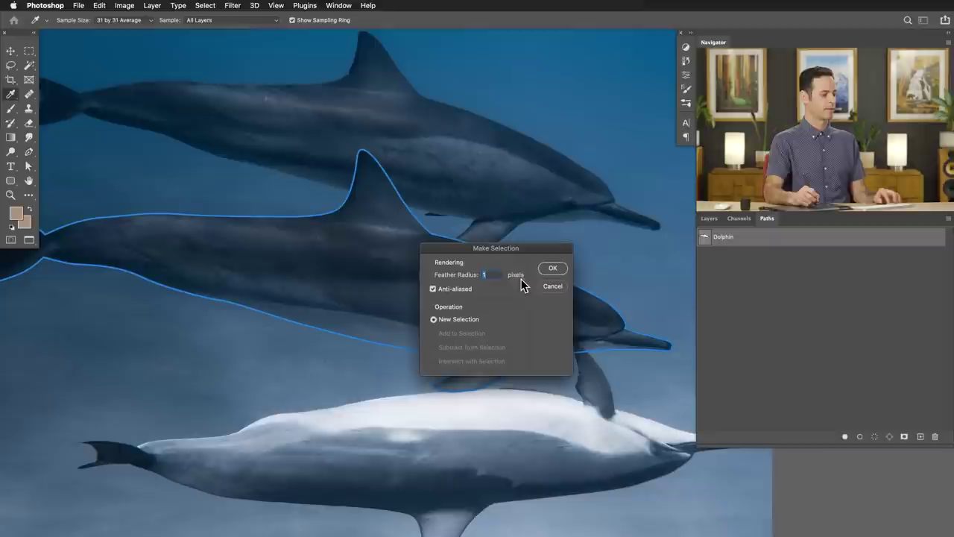
pyautogui.click(557, 270)
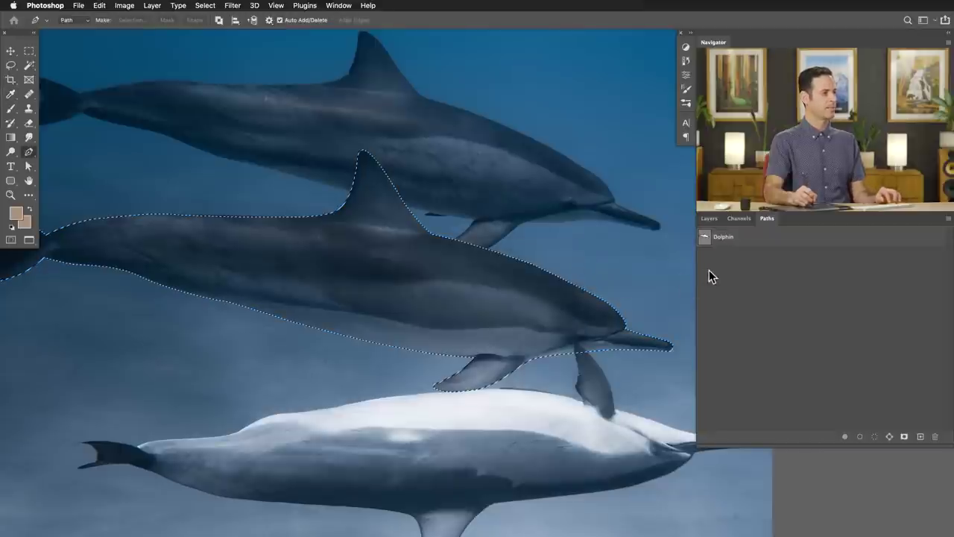
pyautogui.click(709, 218)
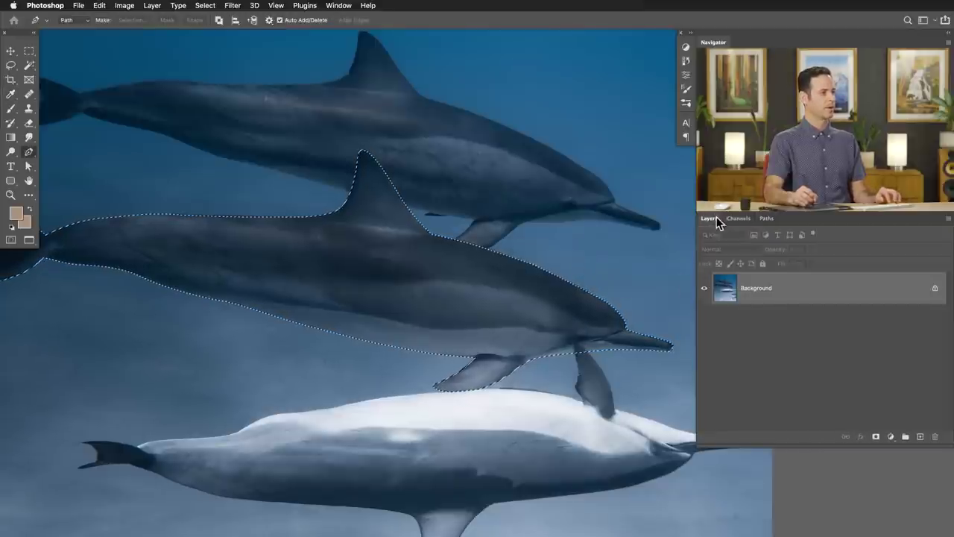
pyautogui.click(877, 436)
# - Add a white (ffffff) Solid Color fill layer and place it below the masked dolphin layer
pyautogui.click(890, 436)
pyautogui.click(869, 445)
pyautogui.moveTo(211, 423); pyautogui.dragTo(5, 297)
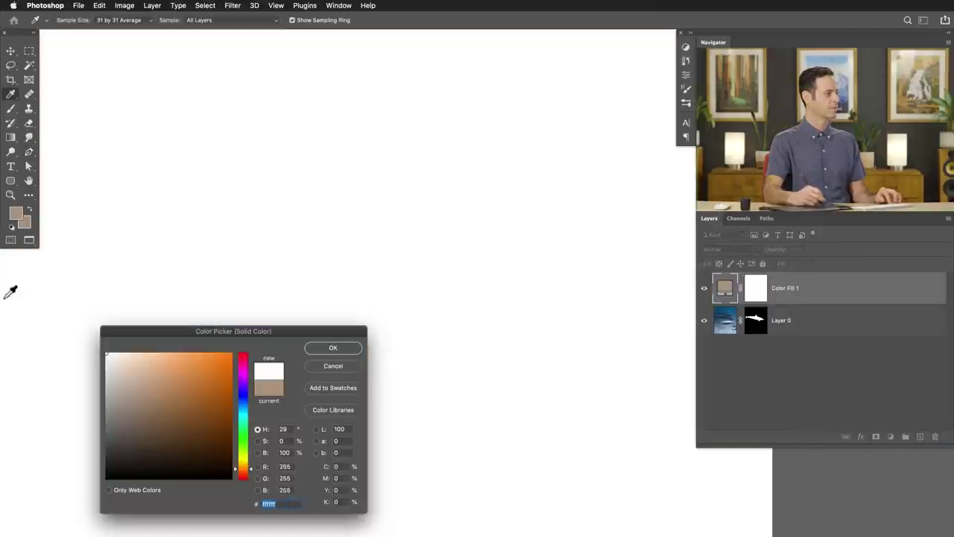
pyautogui.click(334, 347)
pyautogui.moveTo(815, 296); pyautogui.dragTo(810, 350)
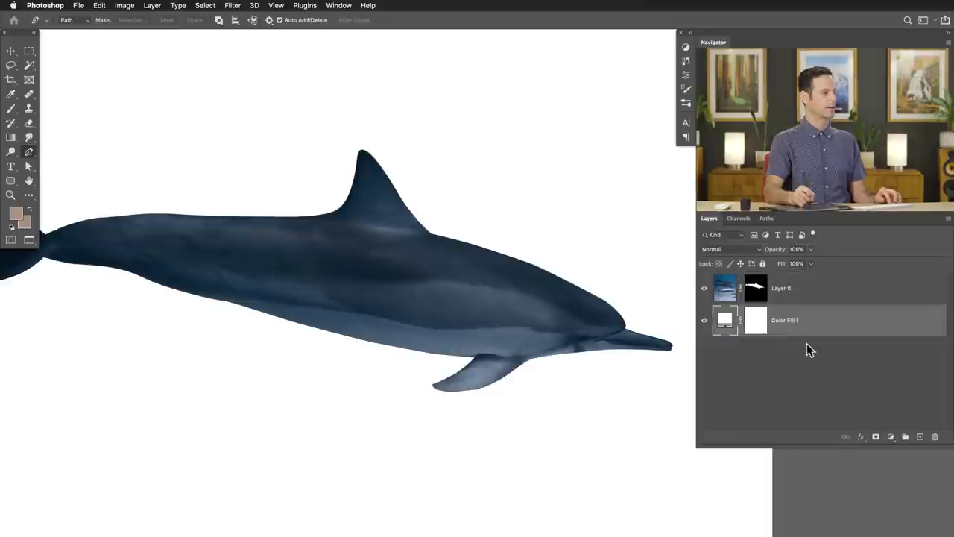
# - Examine the overlapping fin below the dolphin's jaw, comparing Layer 0 with its mask disabled and enabled
pyautogui.click(820, 296)
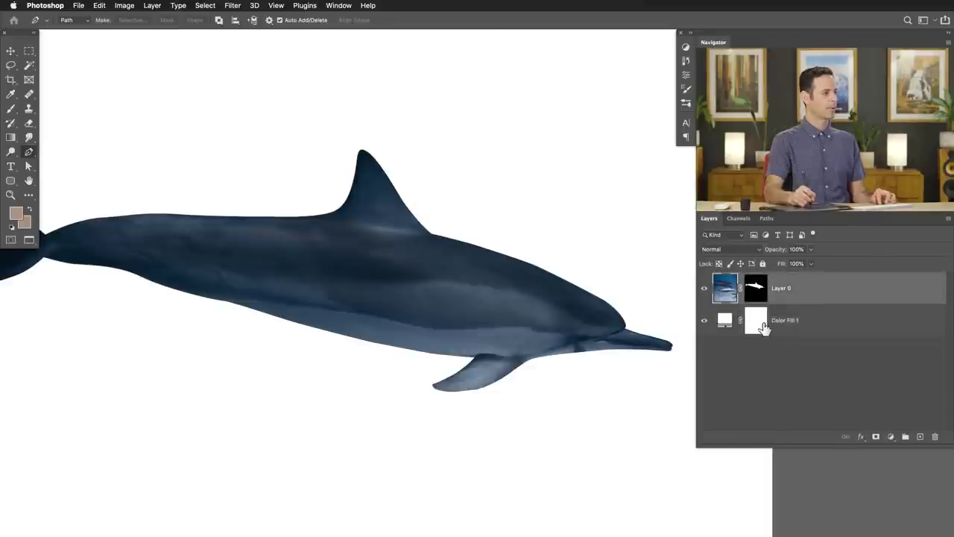
pyautogui.moveTo(582, 358); pyautogui.dragTo(489, 371)
pyautogui.click(476, 367)
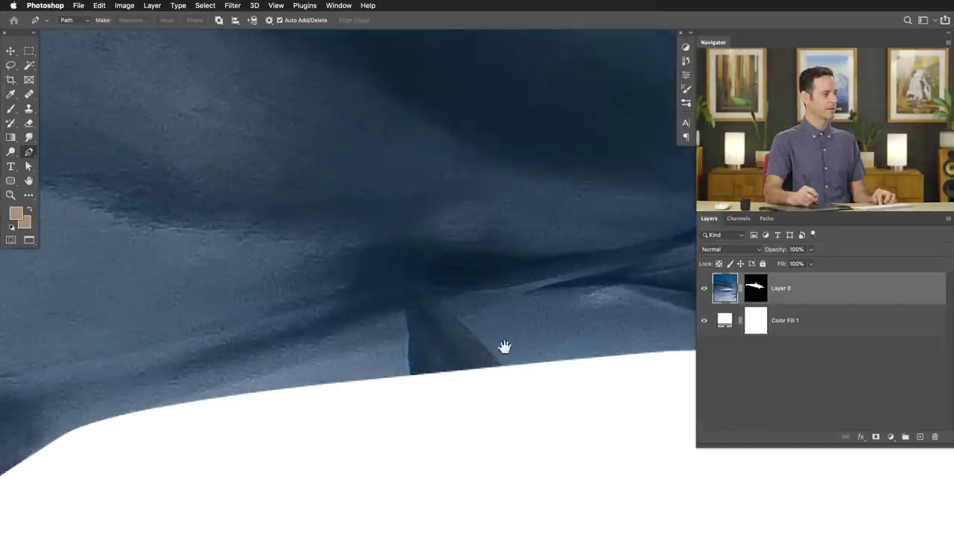
pyautogui.keyDown('shift'); pyautogui.click(756, 296); pyautogui.keyUp('shift')
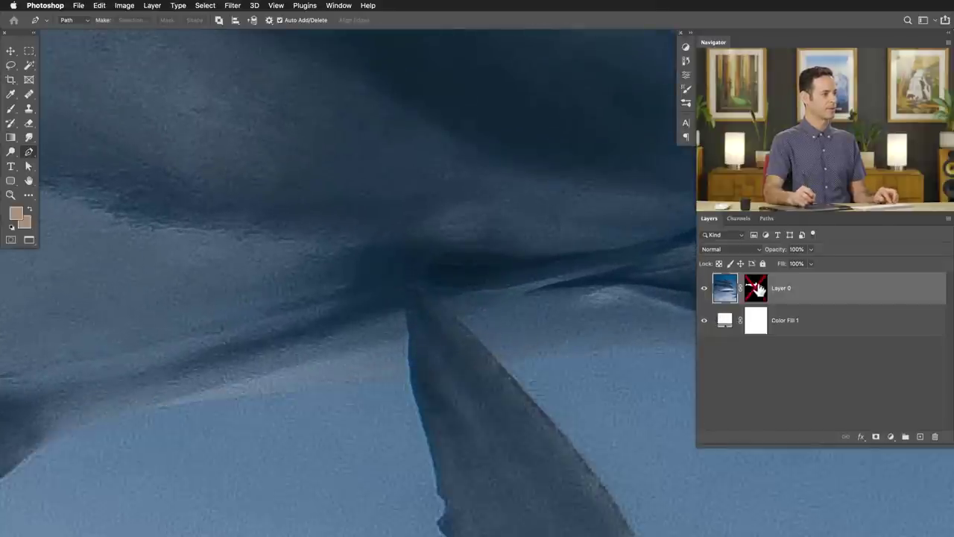
pyautogui.keyDown('shift'); pyautogui.click(756, 288); pyautogui.keyUp('shift')
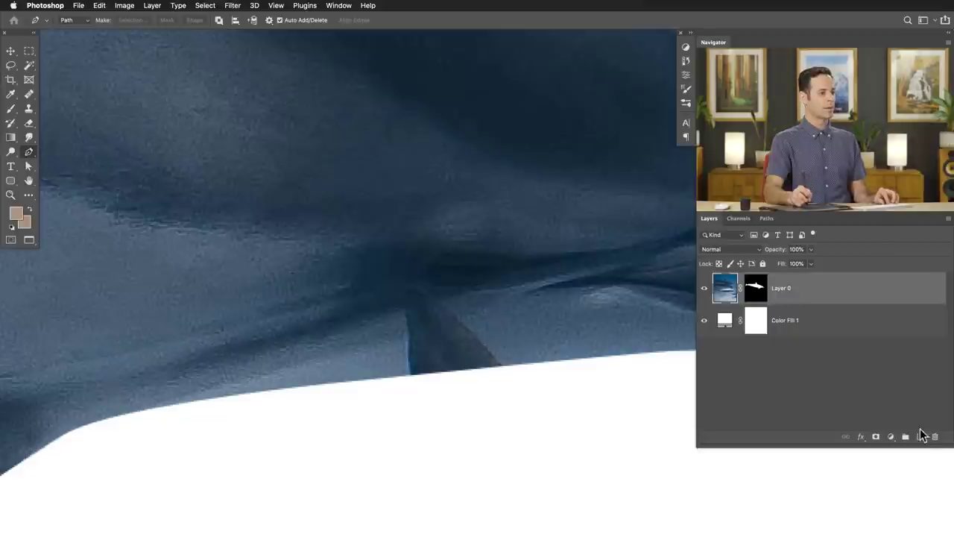
# - On a new layer above the dolphin, start covering the fin remnant below the jaw using the Clone Stamp sampling Current & Below
pyautogui.click(921, 438)
pyautogui.press('s')
pyautogui.moveTo(533, 312); pyautogui.dragTo(309, 324)
pyautogui.moveTo(481, 303)
pyautogui.mouseDown()
pyautogui.moveTo(484, 381)
pyautogui.moveTo(449, 349)
pyautogui.moveTo(500, 309)
pyautogui.mouseUp()
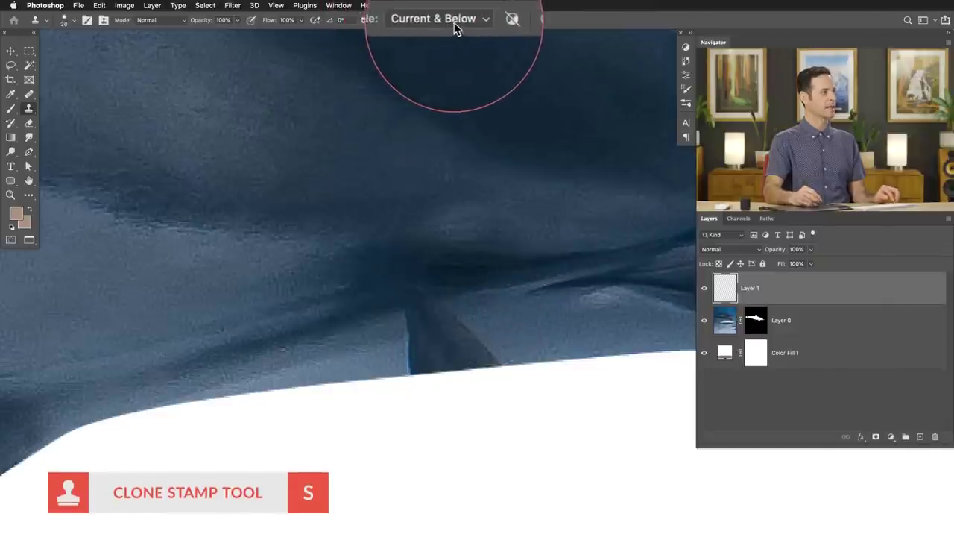
pyautogui.keyDown('alt'); pyautogui.click(522, 329); pyautogui.keyUp('alt')
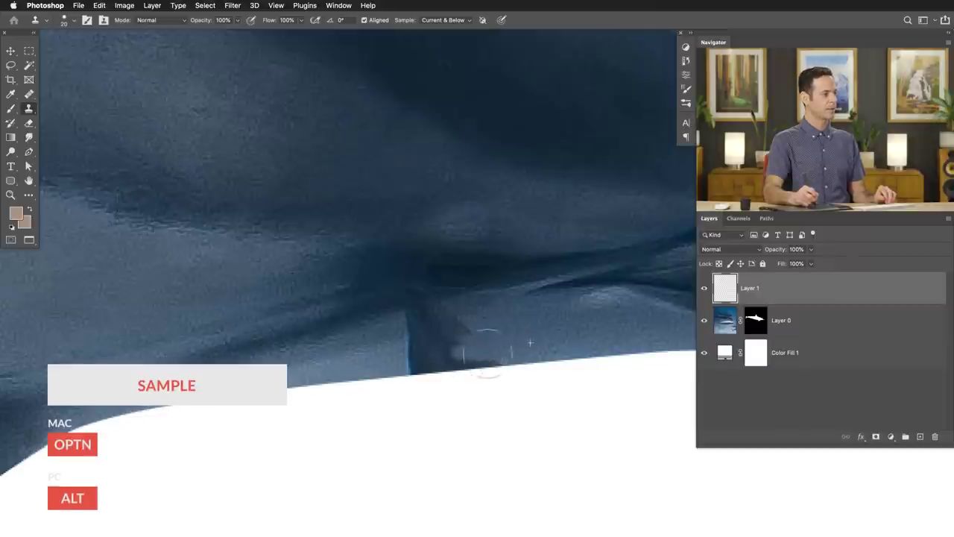
pyautogui.moveTo(483, 360)
pyautogui.mouseDown()
pyautogui.moveTo(510, 358)
pyautogui.moveTo(474, 371)
pyautogui.mouseUp()
pyautogui.moveTo(478, 328)
pyautogui.mouseDown()
pyautogui.moveTo(435, 351)
pyautogui.moveTo(445, 348)
pyautogui.moveTo(405, 353)
pyautogui.moveTo(408, 345)
pyautogui.moveTo(440, 346)
pyautogui.moveTo(379, 364)
pyautogui.moveTo(409, 363)
pyautogui.moveTo(414, 373)
pyautogui.moveTo(379, 365)
pyautogui.moveTo(437, 364)
pyautogui.moveTo(409, 370)
pyautogui.moveTo(436, 373)
pyautogui.mouseUp()
# - Clone light belly skin from both sides of the fin remnant over its left edge and remaining dark patches
pyautogui.keyDown('alt'); pyautogui.click(374, 364); pyautogui.keyUp('alt')
pyautogui.keyDown('alt'); pyautogui.click(377, 363); pyautogui.keyUp('alt')
pyautogui.moveTo(498, 349); pyautogui.dragTo(510, 353)
pyautogui.keyDown('alt'); pyautogui.click(528, 338); pyautogui.keyUp('alt')
pyautogui.moveTo(456, 364)
pyautogui.mouseDown()
pyautogui.moveTo(468, 353)
pyautogui.moveTo(441, 368)
pyautogui.moveTo(460, 354)
pyautogui.mouseUp()
pyautogui.moveTo(503, 328)
pyautogui.mouseDown()
pyautogui.moveTo(429, 311)
pyautogui.moveTo(456, 320)
pyautogui.mouseUp()
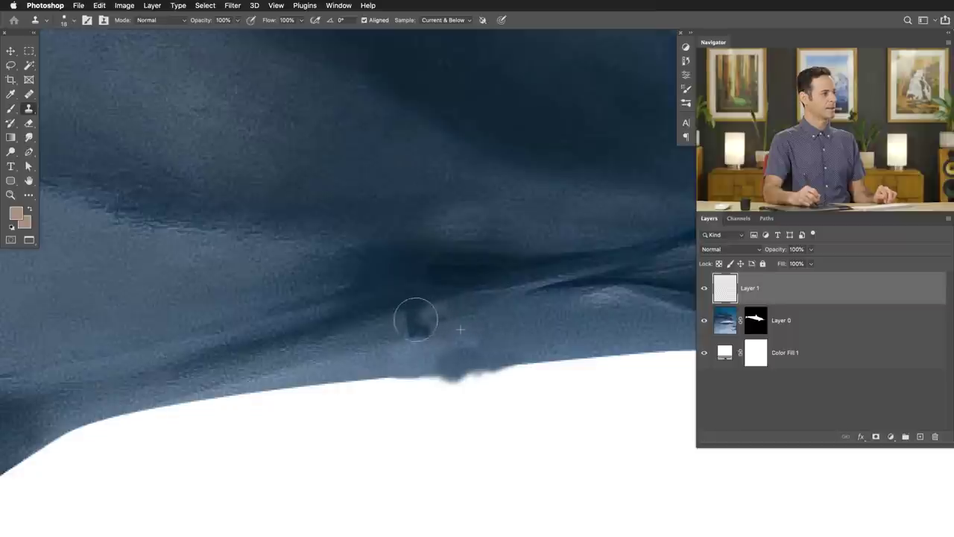
pyautogui.moveTo(401, 333)
pyautogui.mouseDown()
pyautogui.moveTo(432, 322)
pyautogui.moveTo(422, 337)
pyautogui.moveTo(444, 318)
pyautogui.moveTo(420, 325)
pyautogui.moveTo(424, 335)
pyautogui.moveTo(456, 340)
pyautogui.mouseUp()
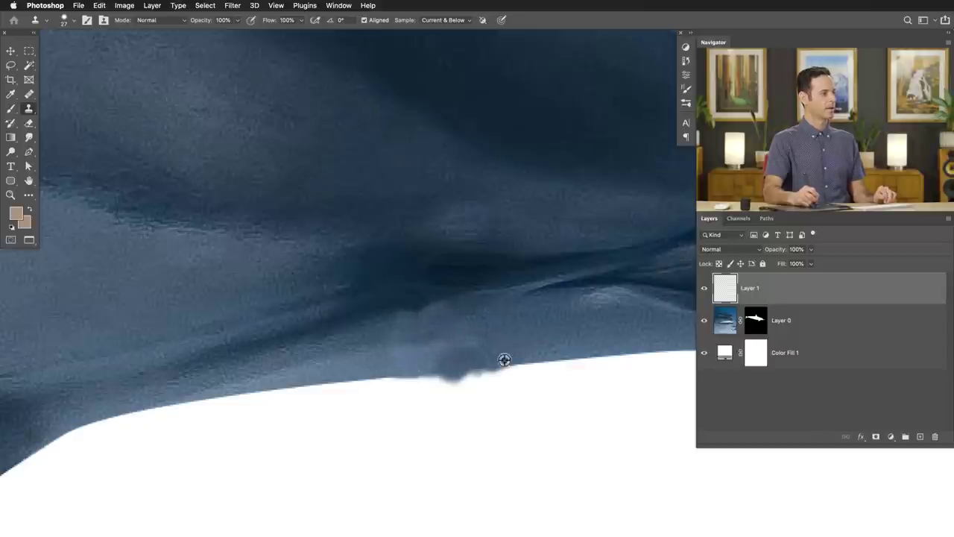
# - Rebuild the dark shading line below the jaw by cloning neighbouring skin across the patched area
pyautogui.keyDown('alt'); pyautogui.click(356, 321); pyautogui.keyUp('alt')
pyautogui.moveTo(418, 308); pyautogui.dragTo(407, 308)
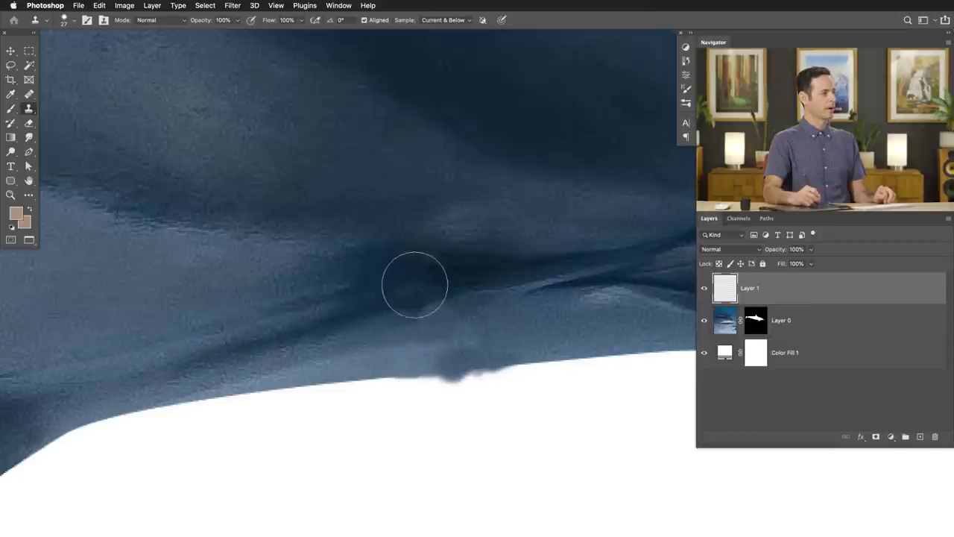
pyautogui.moveTo(403, 283); pyautogui.dragTo(517, 315)
pyautogui.keyDown('alt'); pyautogui.click(459, 329); pyautogui.keyUp('alt')
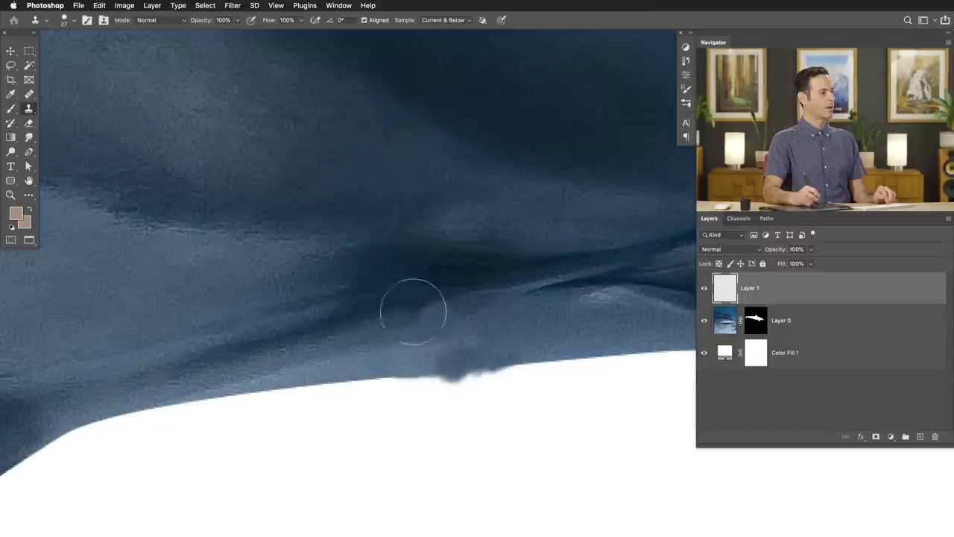
pyautogui.moveTo(415, 313)
pyautogui.mouseDown()
pyautogui.moveTo(377, 317)
pyautogui.moveTo(450, 301)
pyautogui.moveTo(418, 316)
pyautogui.moveTo(443, 305)
pyautogui.moveTo(430, 298)
pyautogui.mouseUp()
pyautogui.keyDown('alt'); pyautogui.click(472, 315); pyautogui.keyUp('alt')
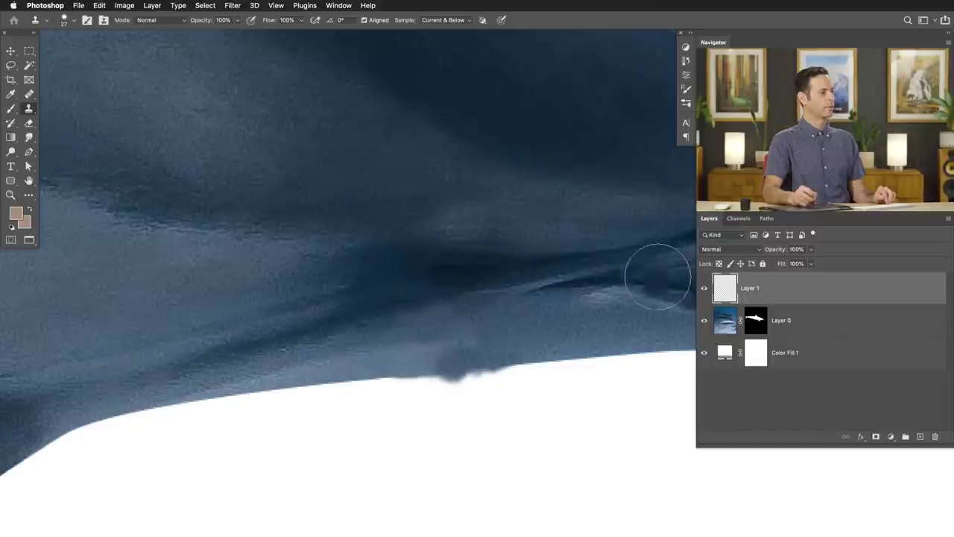
pyautogui.moveTo(564, 345); pyautogui.dragTo(459, 353)
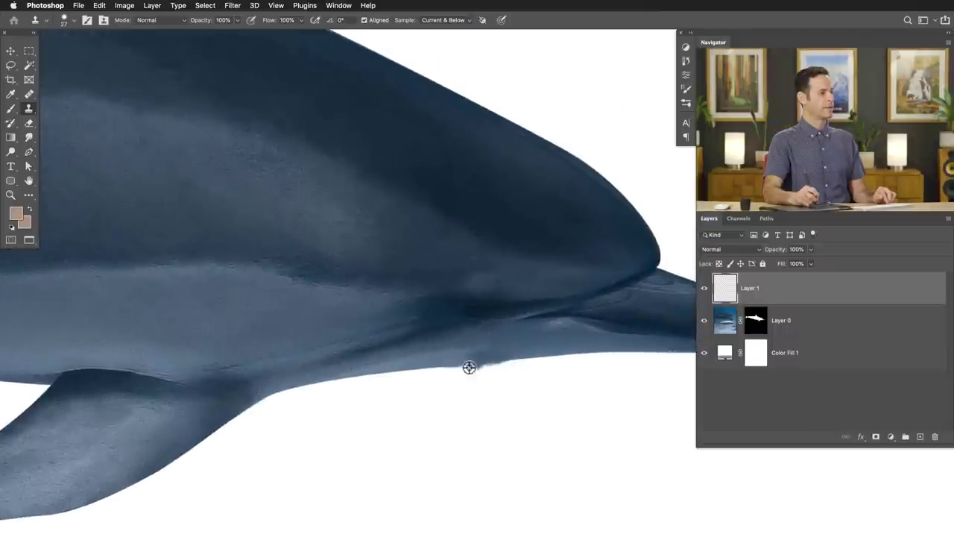
# - Set the Clone Stamp flow to 20%, blend the patched skin below the jaw, and check the retouch by toggling Layer 1
pyautogui.moveTo(478, 355)
pyautogui.mouseDown()
pyautogui.moveTo(454, 358)
pyautogui.moveTo(468, 307)
pyautogui.mouseUp()
pyautogui.hotkey('shift', '2')
pyautogui.keyDown('alt'); pyautogui.click(442, 352); pyautogui.keyUp('alt')
pyautogui.moveTo(481, 352)
pyautogui.mouseDown()
pyautogui.moveTo(481, 362)
pyautogui.moveTo(479, 343)
pyautogui.mouseUp()
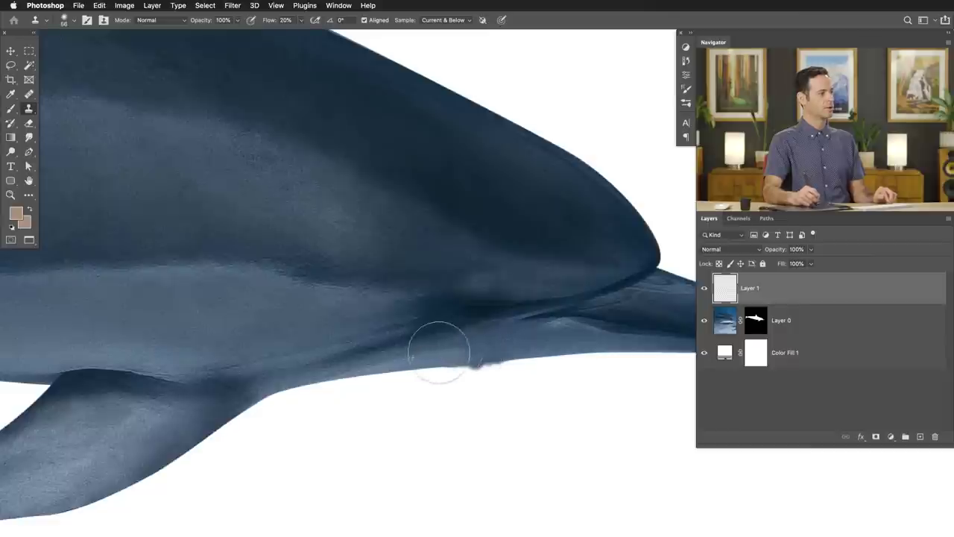
pyautogui.moveTo(453, 342); pyautogui.dragTo(422, 343)
pyautogui.keyDown('alt'); pyautogui.click(439, 330); pyautogui.keyUp('alt')
pyautogui.keyDown('alt'); pyautogui.click(452, 322); pyautogui.keyUp('alt')
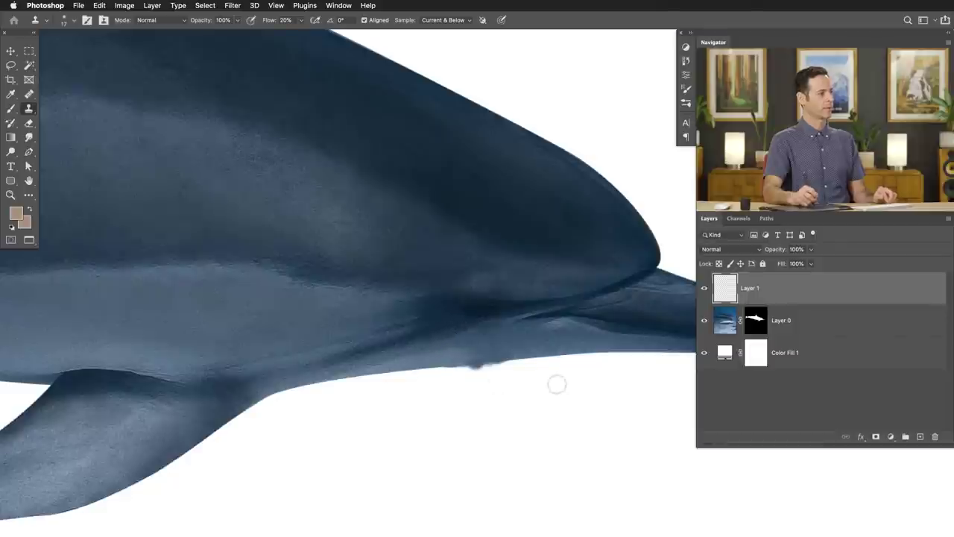
pyautogui.click(703, 288)
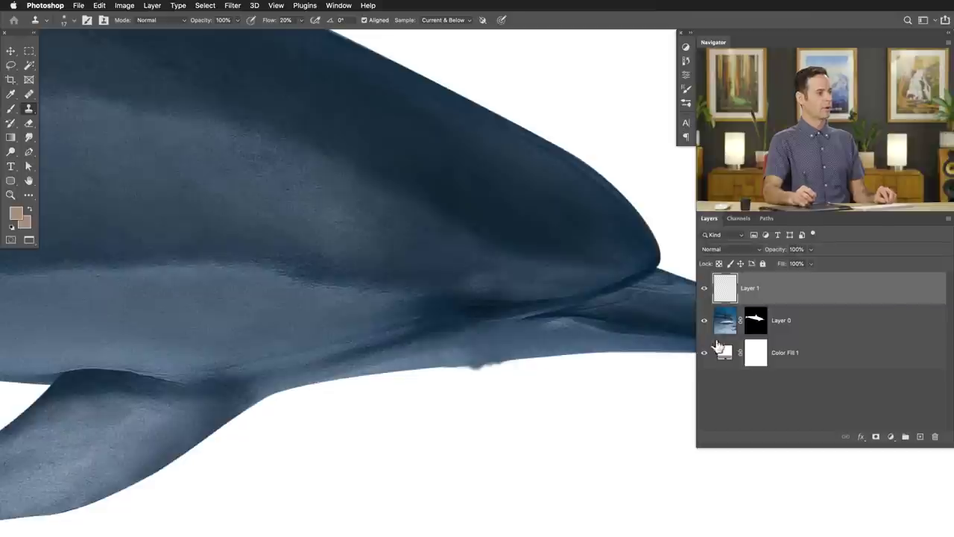
# - Clip the retouching layer, Layer 1, to the masked dolphin layer, comparing the jaw edge with and without clipping
pyautogui.rightClick(798, 298)
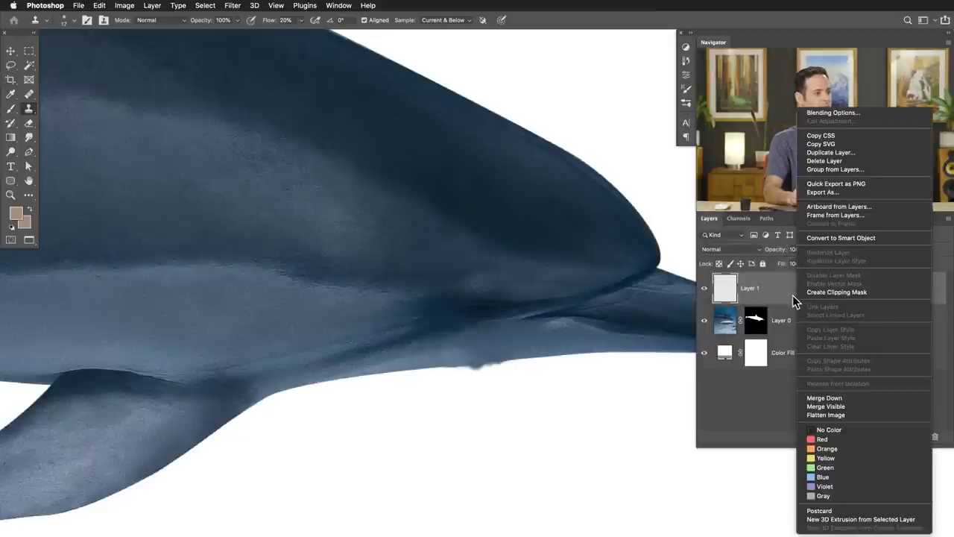
pyautogui.click(783, 292)
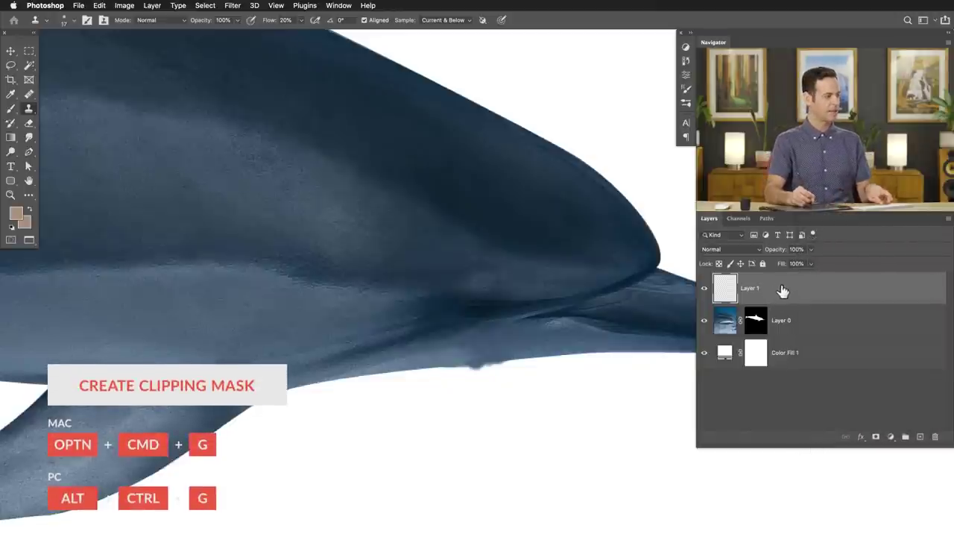
pyautogui.press('alt+super+g')
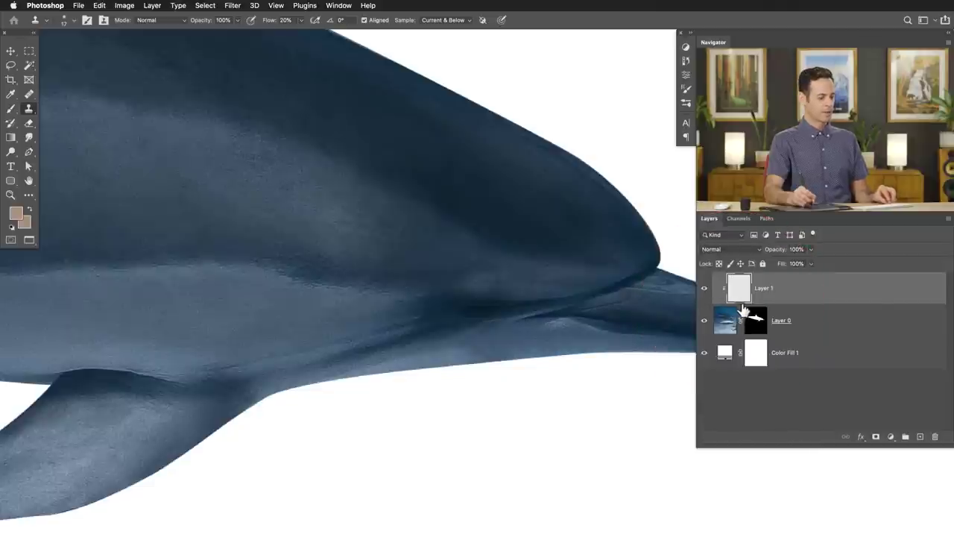
pyautogui.press('alt+super+g')
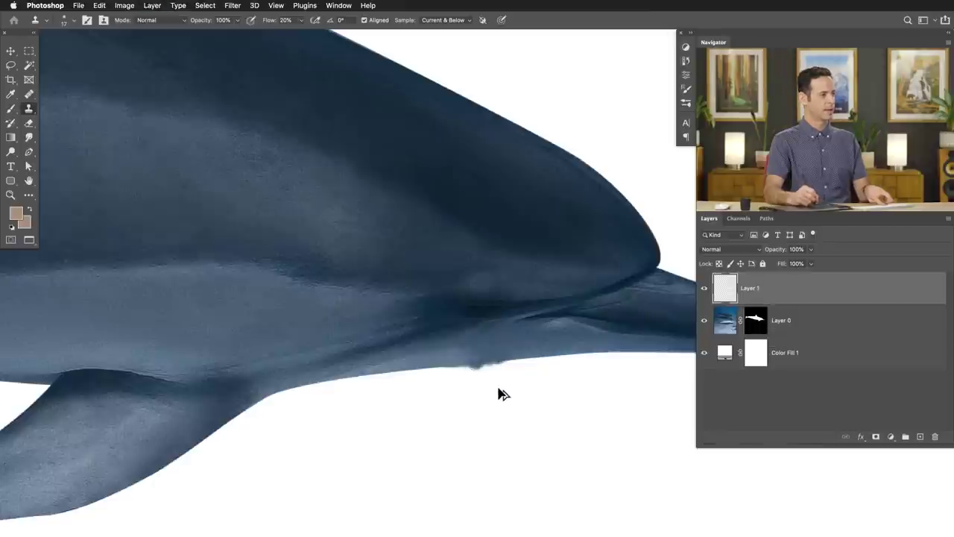
pyautogui.press('super+alt+g')
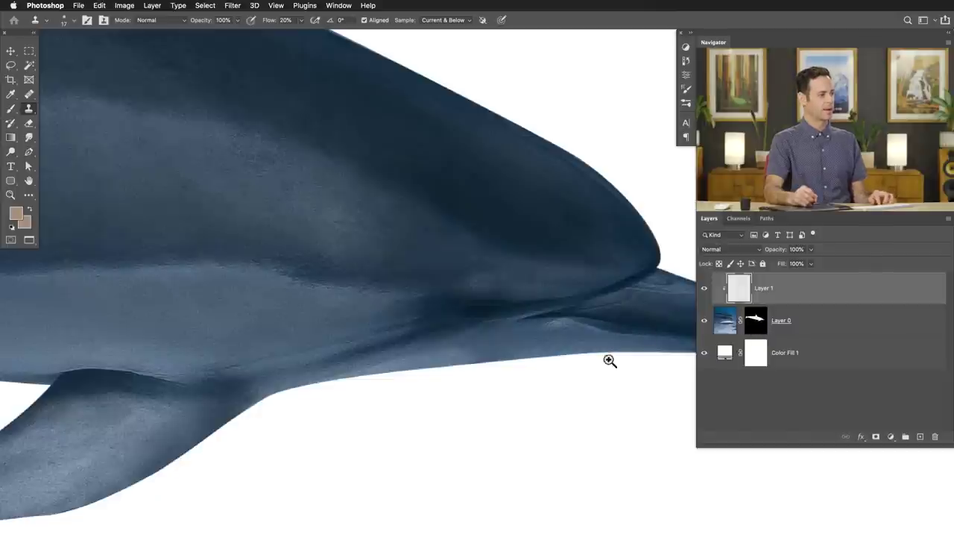
pyautogui.press('super+0')
pyautogui.moveTo(583, 409); pyautogui.dragTo(534, 375)
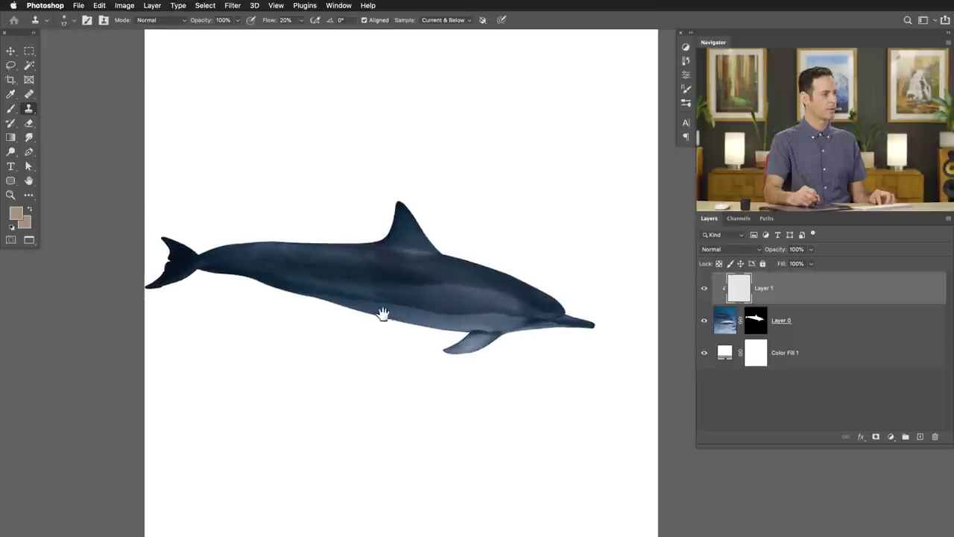